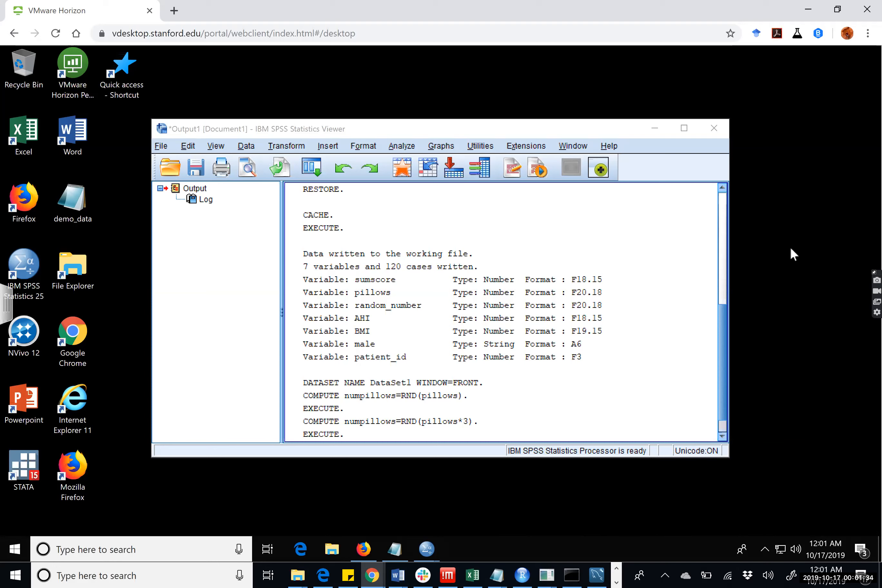
# Recompute the existing variable numpillows with the expression RND(pillows*3), accepting the change to the existing variable.
pyautogui.click(161, 148)
pyautogui.moveTo(205, 199)
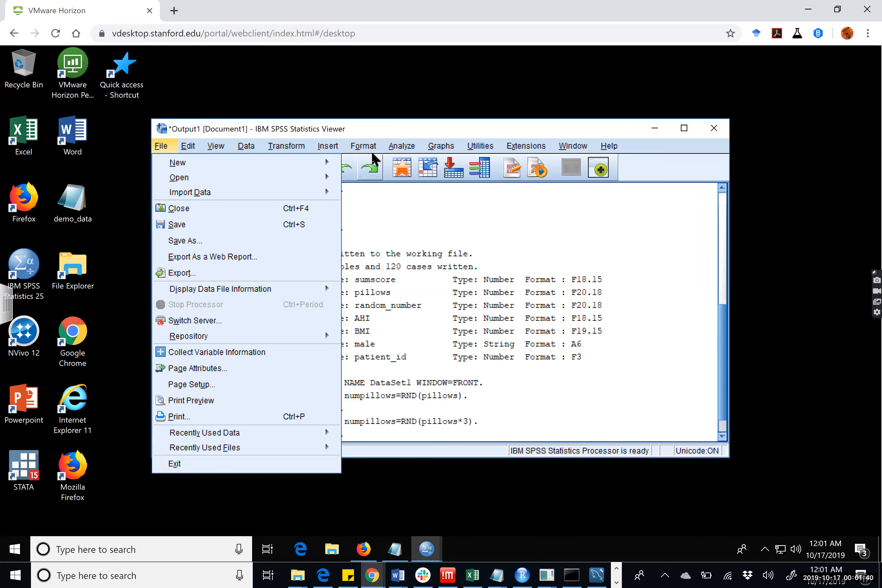
pyautogui.click(302, 161)
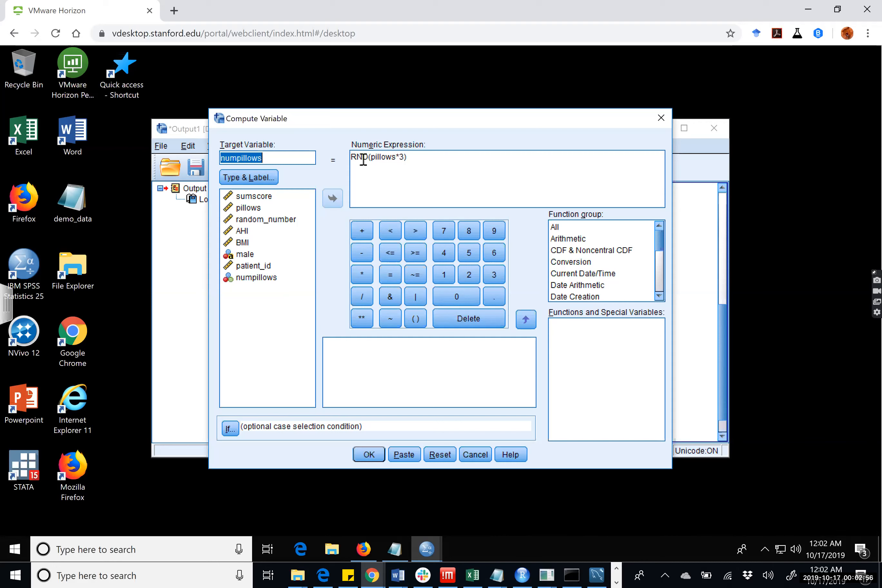
pyautogui.click(374, 453)
pyautogui.click(369, 455)
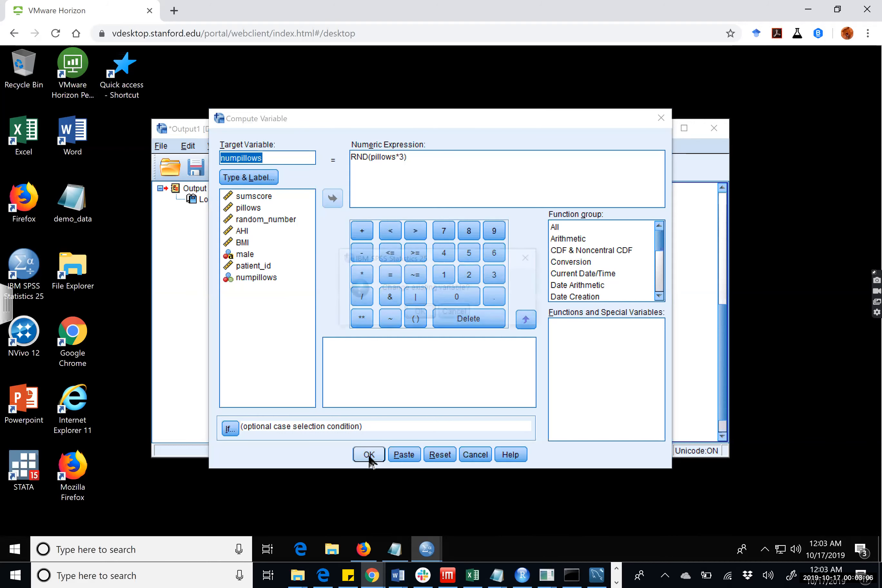
pyautogui.click(420, 313)
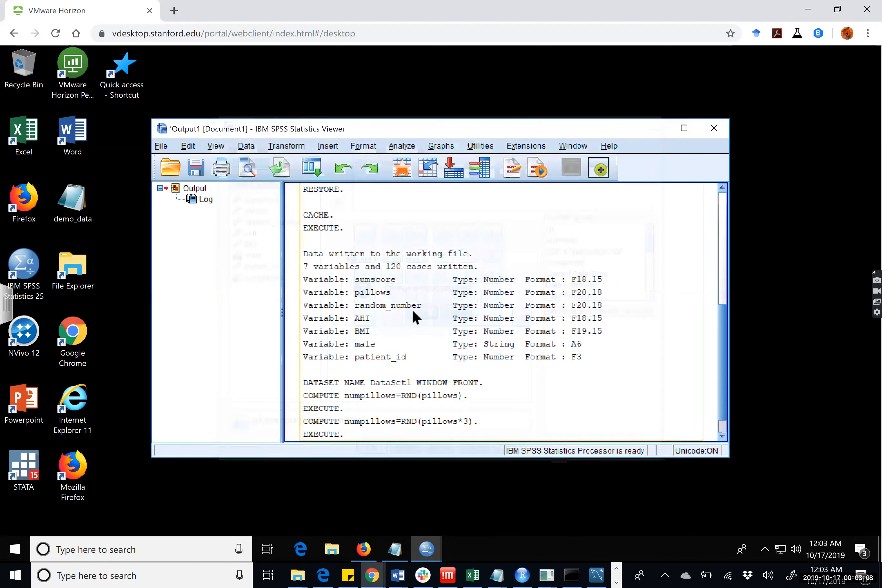
# Switch to the DataSet1 data editor and examine the numpillows values across the cases alongside the other variables.
pyautogui.click(561, 148)
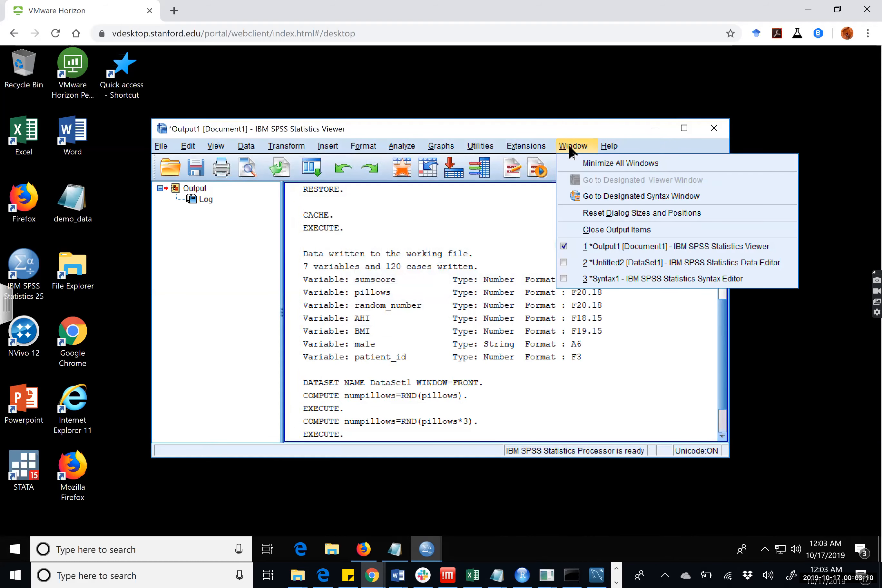
pyautogui.click(622, 262)
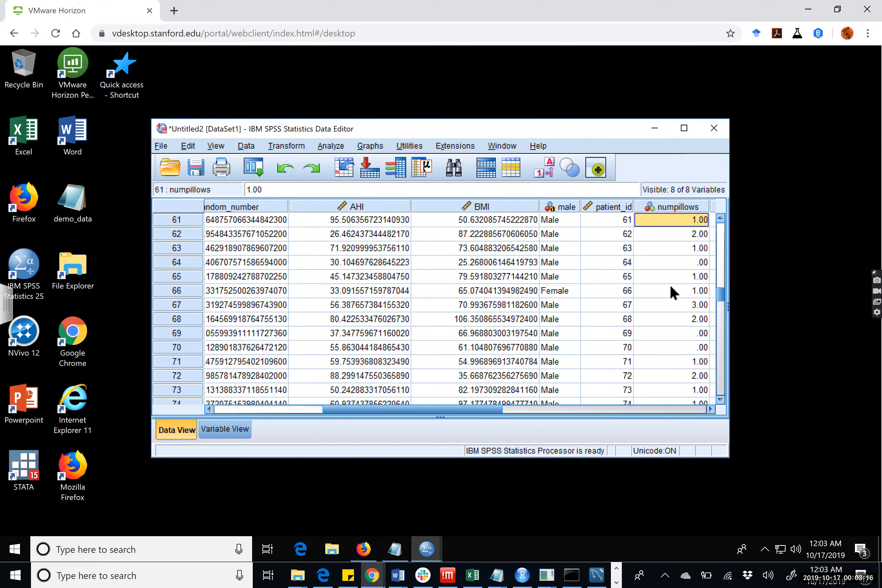
pyautogui.scroll(-5, 671, 301)
pyautogui.scroll(-11, 672, 302)
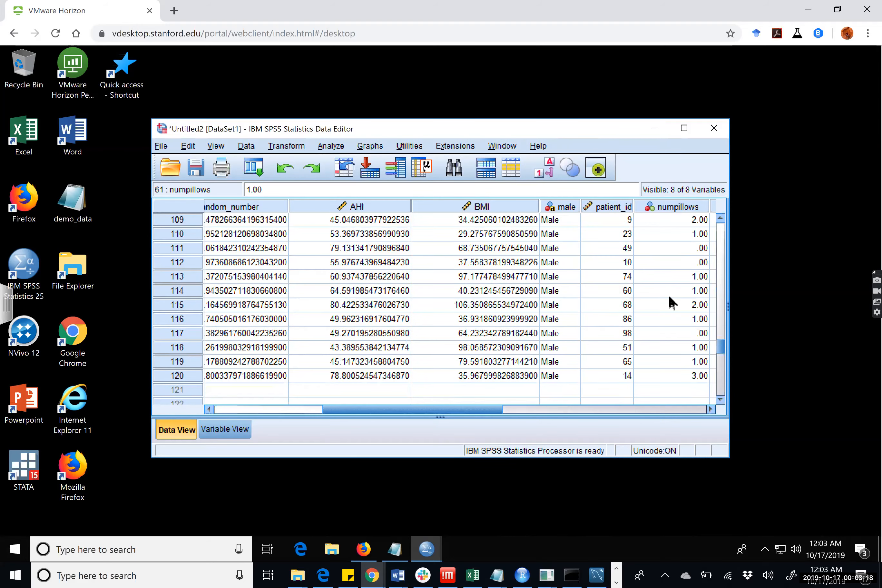
pyautogui.scroll(20, 672, 375)
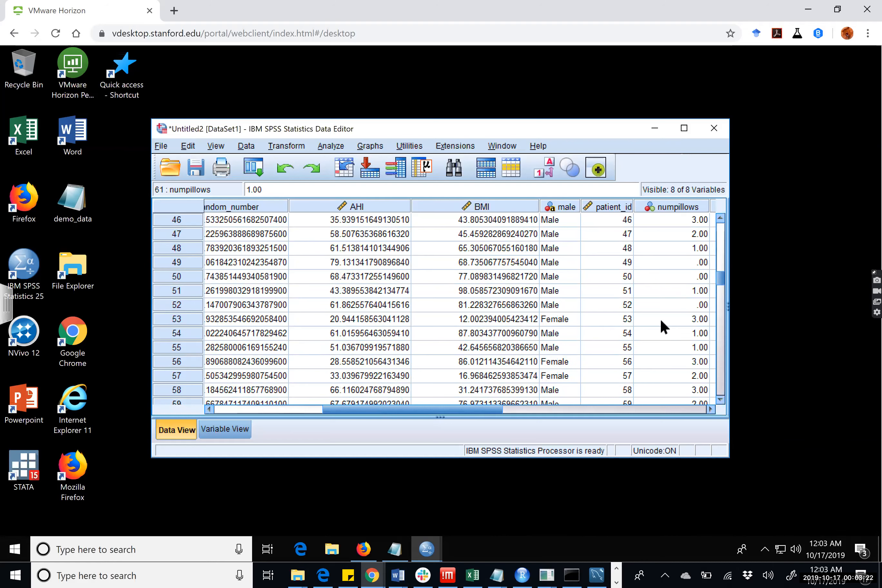
pyautogui.moveTo(467, 411); pyautogui.dragTo(257, 414)
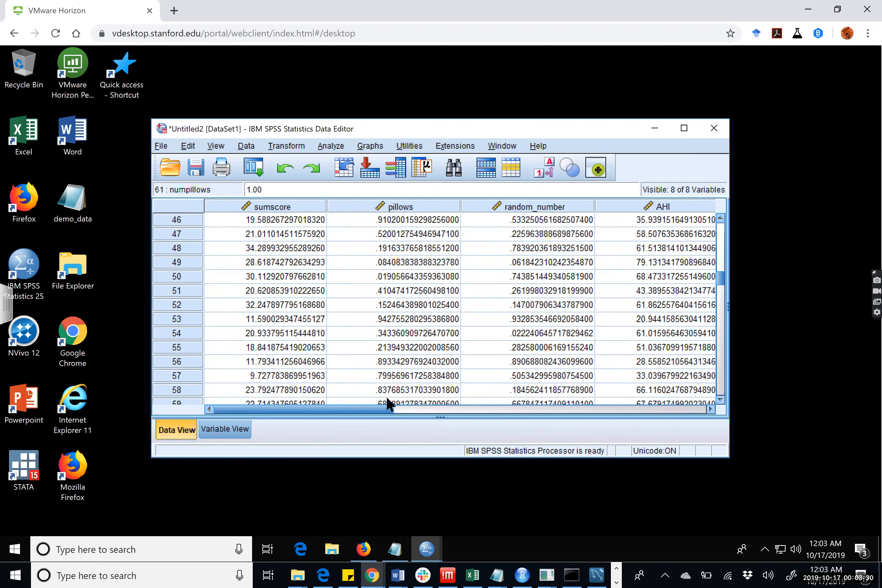
pyautogui.moveTo(398, 408); pyautogui.dragTo(512, 396)
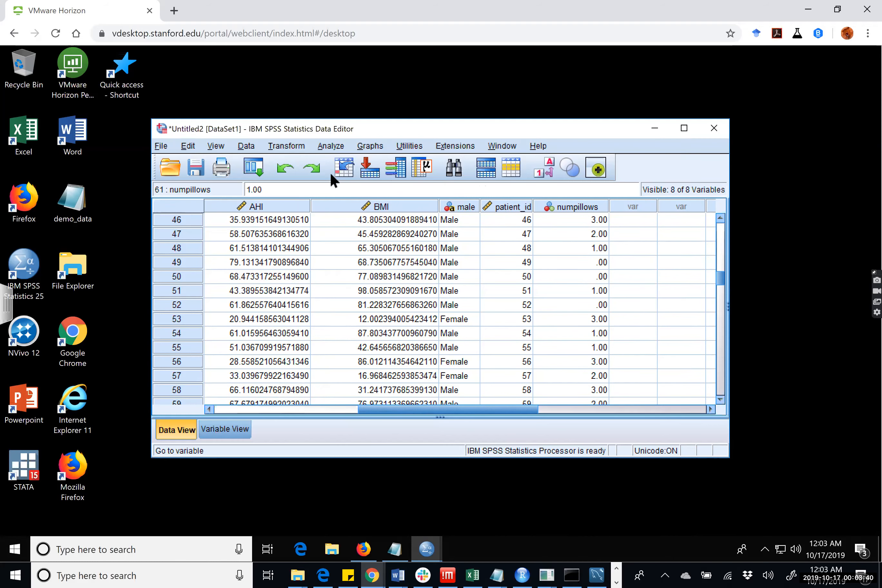
pyautogui.click(249, 146)
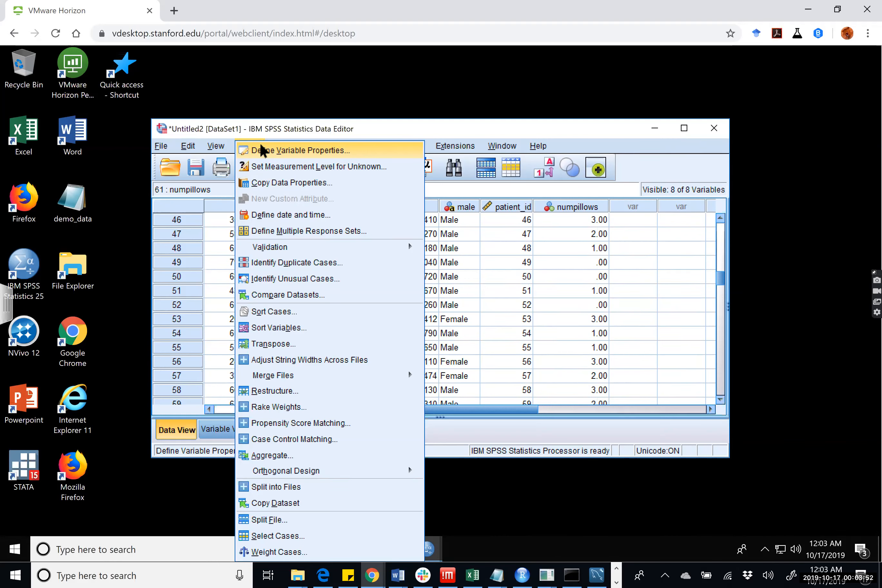
pyautogui.click(499, 323)
pyautogui.moveTo(348, 394); pyautogui.dragTo(222, 398)
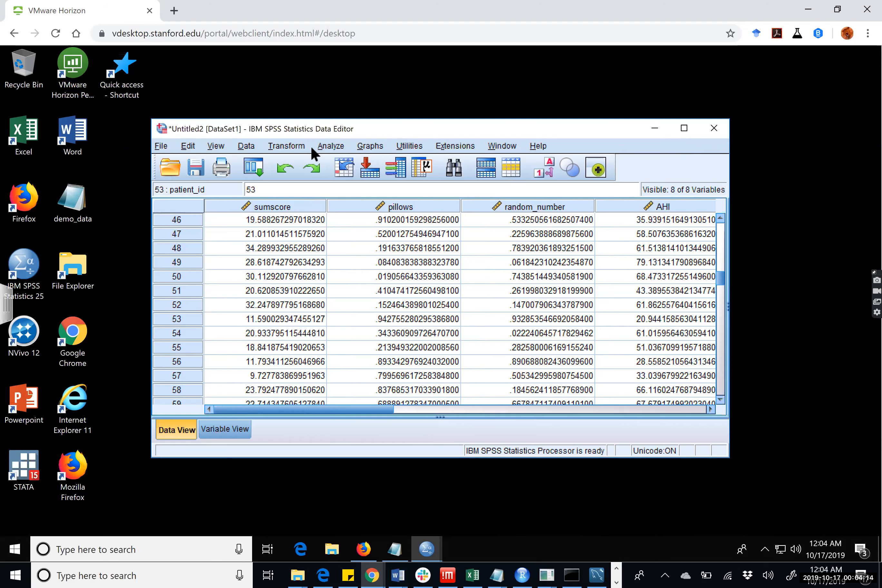
pyautogui.click(335, 148)
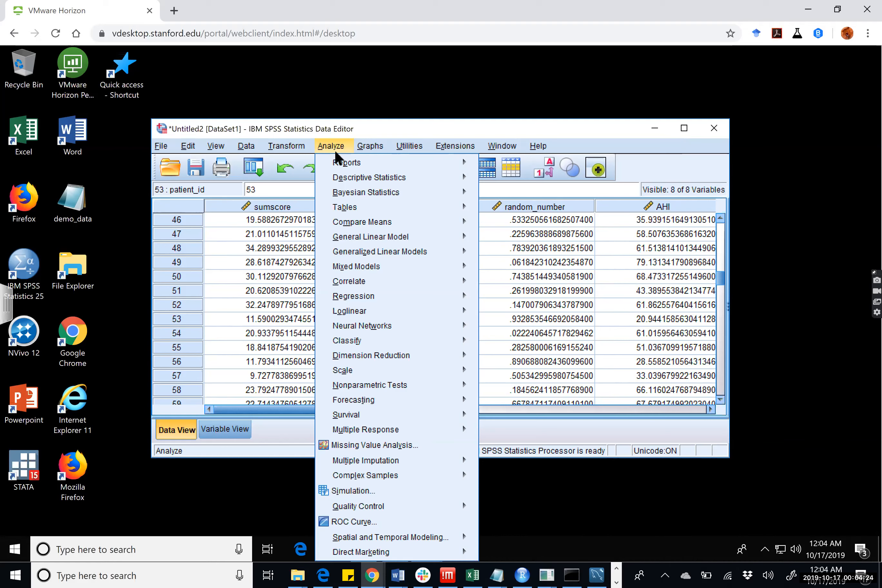
pyautogui.moveTo(374, 178)
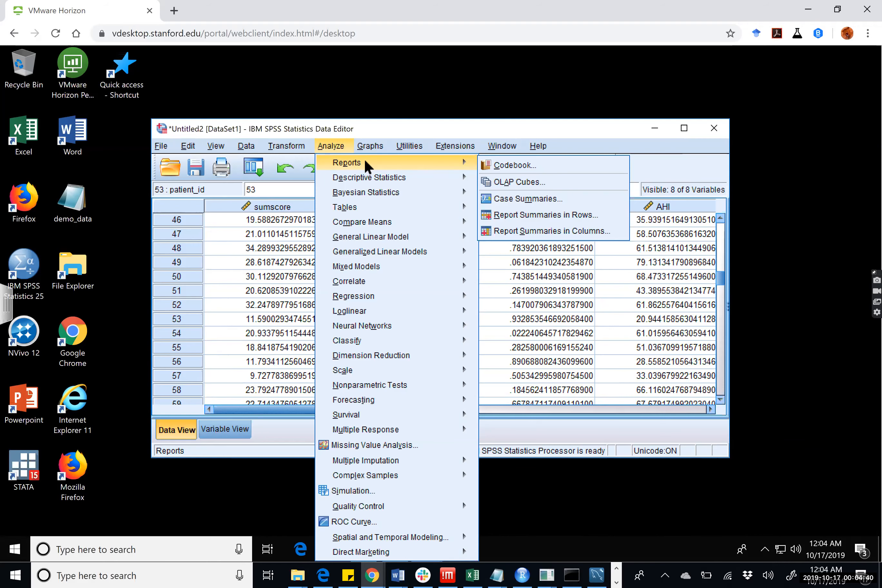
pyautogui.moveTo(309, 150)
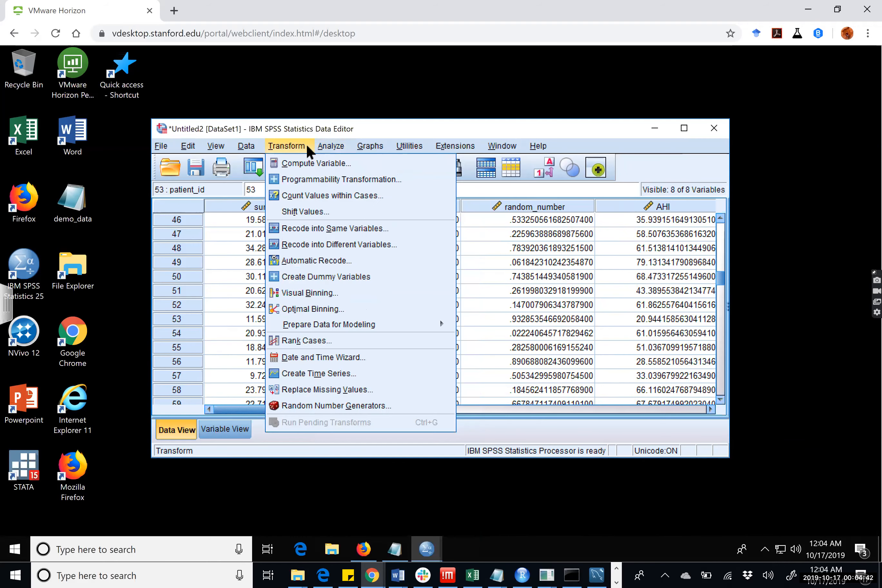
pyautogui.moveTo(244, 148)
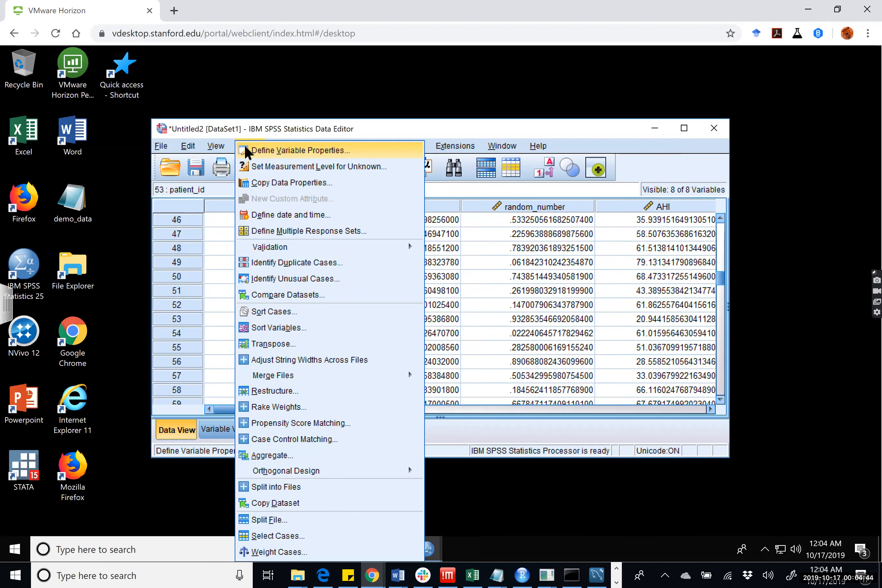
pyautogui.click(414, 127)
# Set up a one-sample t test with sumscore as the test variable and a test value of 15.
pyautogui.click(335, 145)
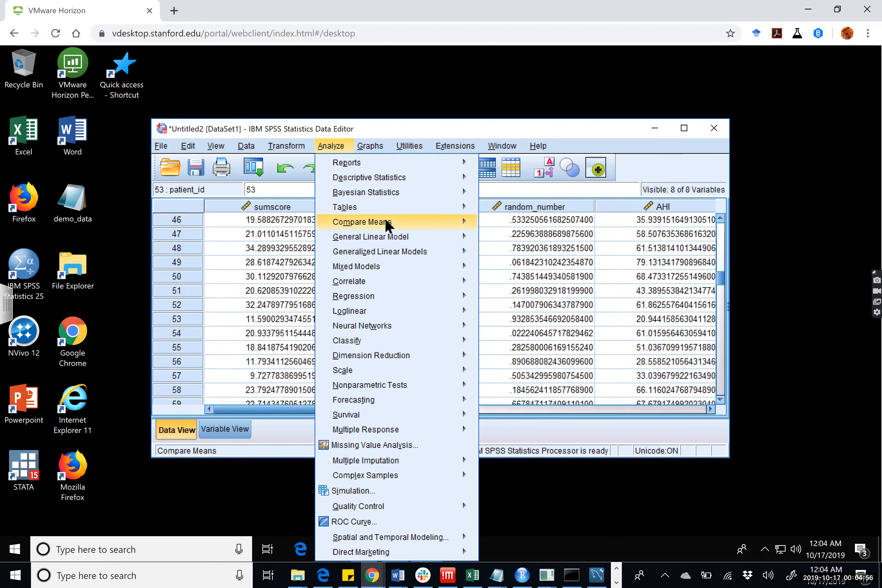
pyautogui.moveTo(447, 224)
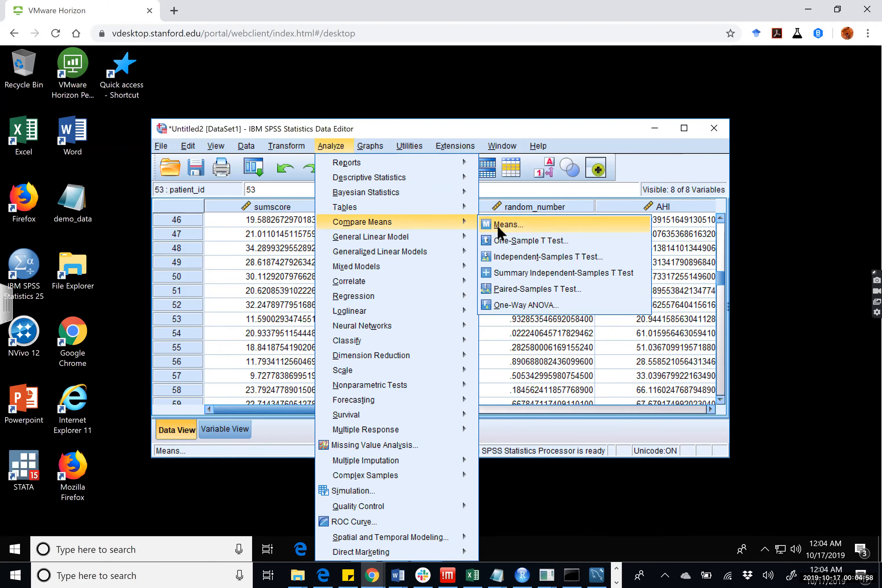
pyautogui.click(531, 242)
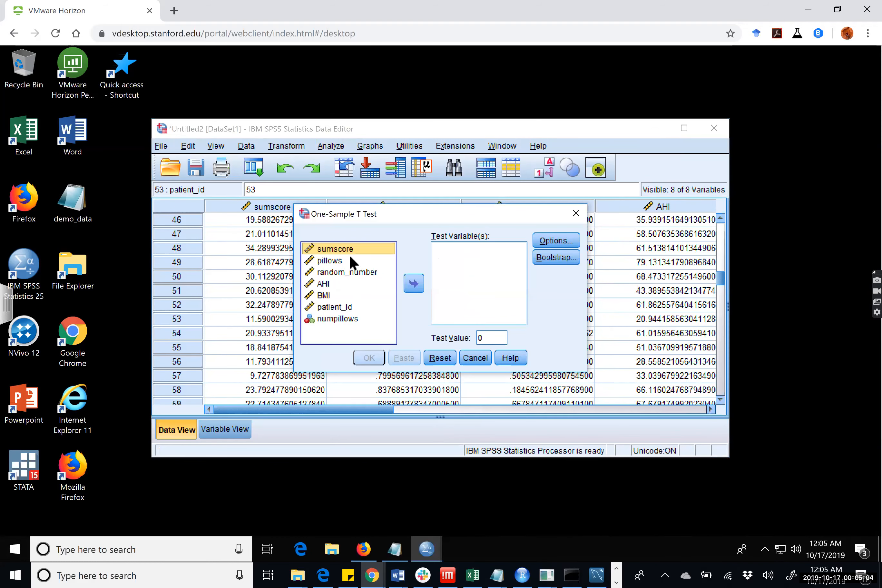
pyautogui.click(349, 262)
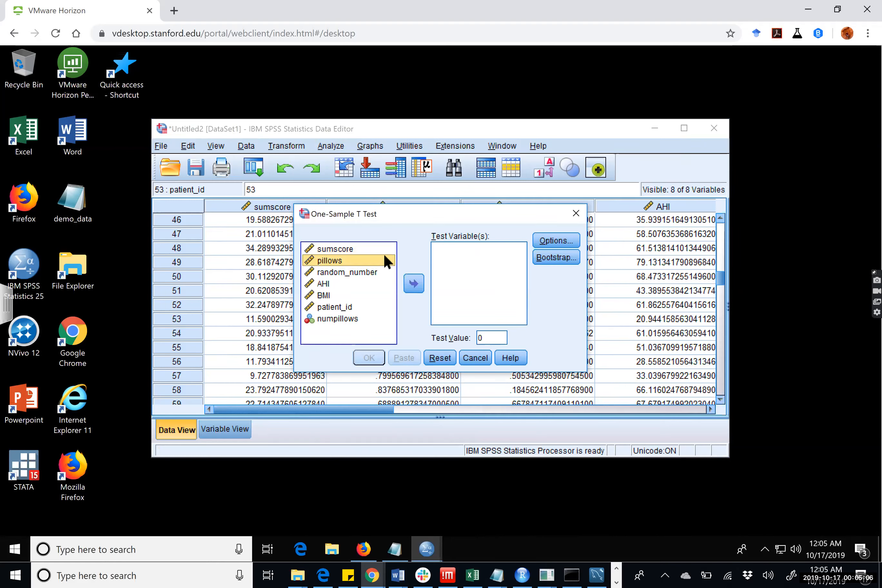
pyautogui.click(374, 247)
pyautogui.click(412, 282)
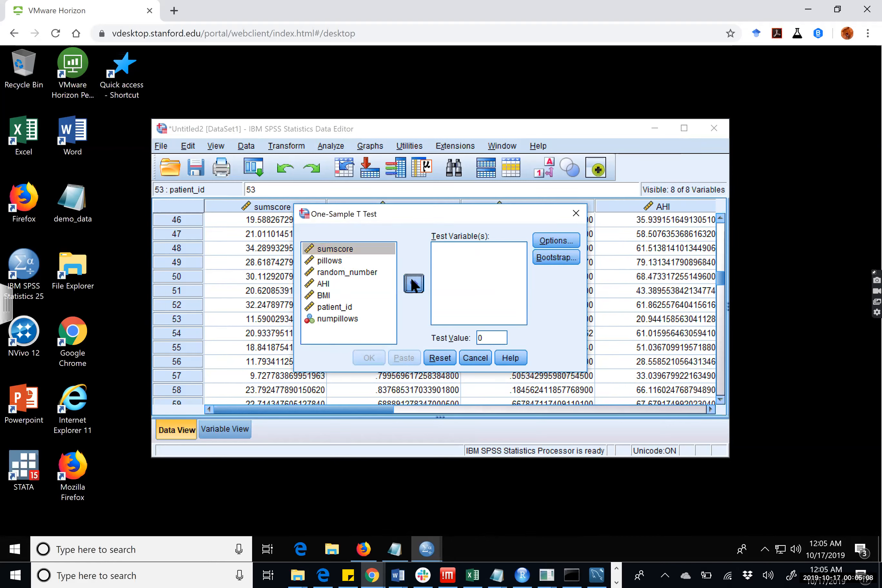
pyautogui.doubleClick(502, 335)
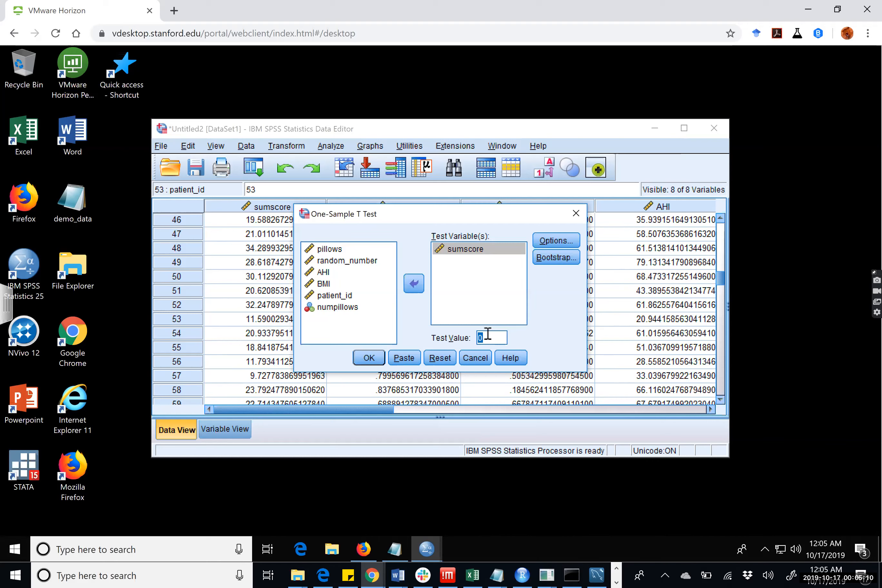
pyautogui.write('15')
# Check the confidence interval and missing-value options of the one-sample t test, keep them as they are, and run the test.
pyautogui.click(544, 240)
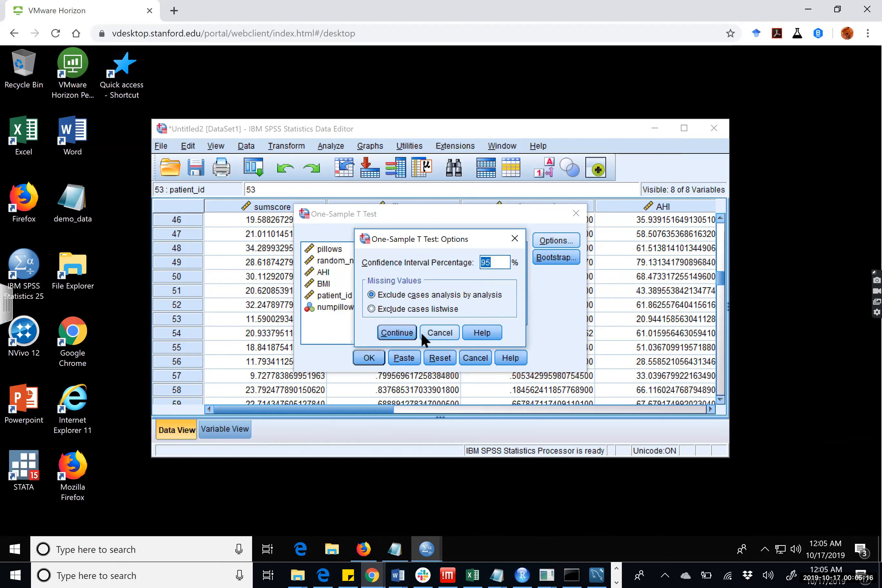
pyautogui.click(440, 328)
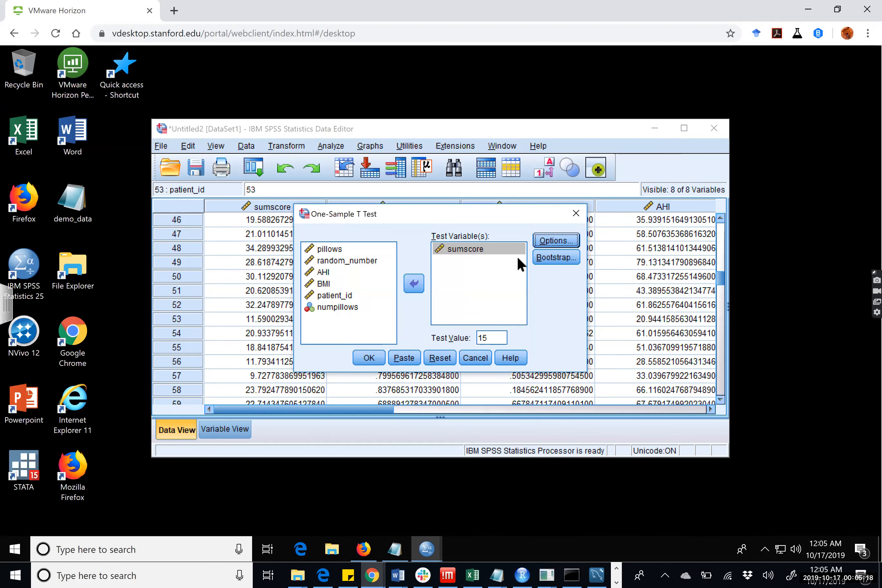
pyautogui.click(377, 355)
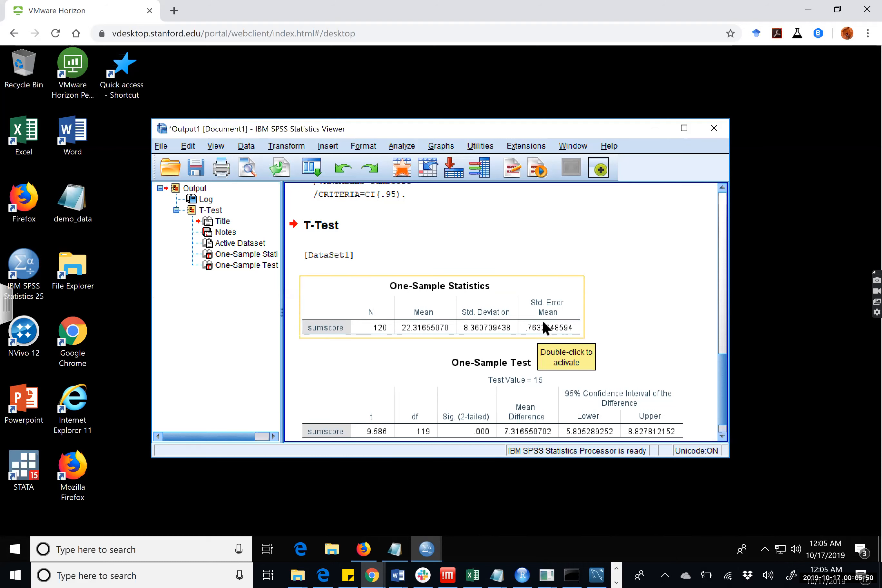
pyautogui.scroll(-1, 453, 397)
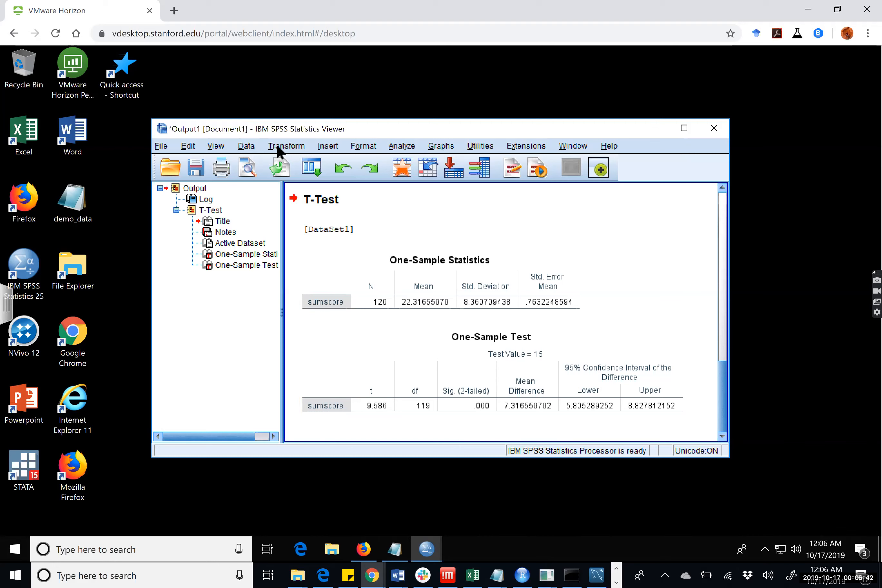
pyautogui.click(432, 149)
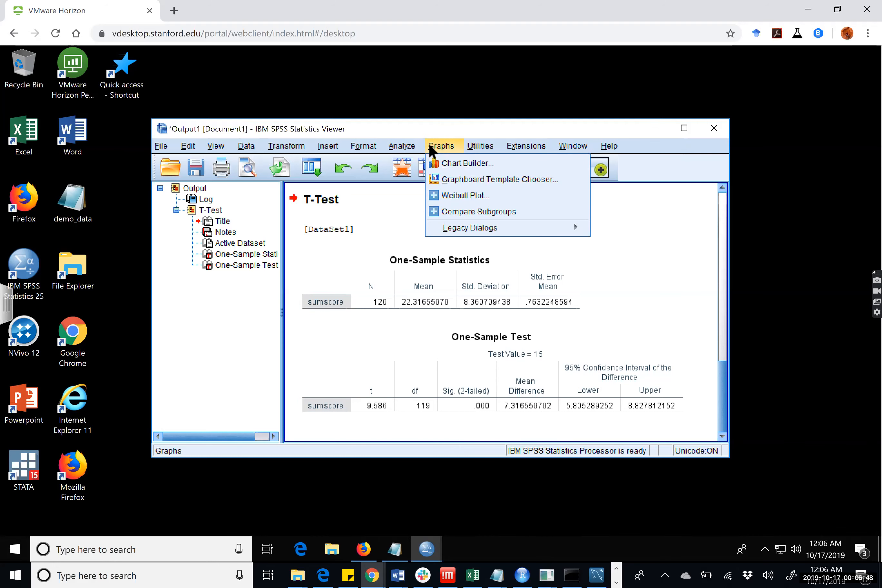
pyautogui.moveTo(394, 151)
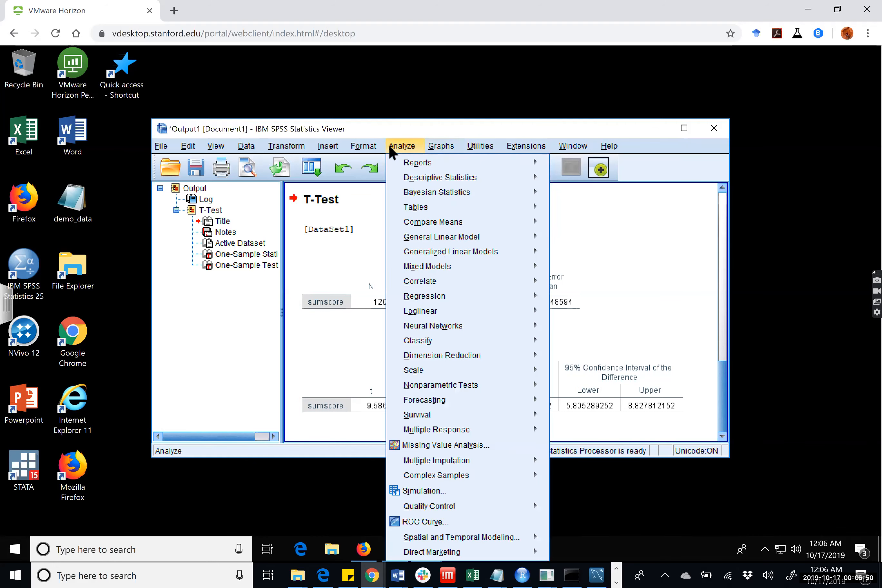
pyautogui.moveTo(424, 281)
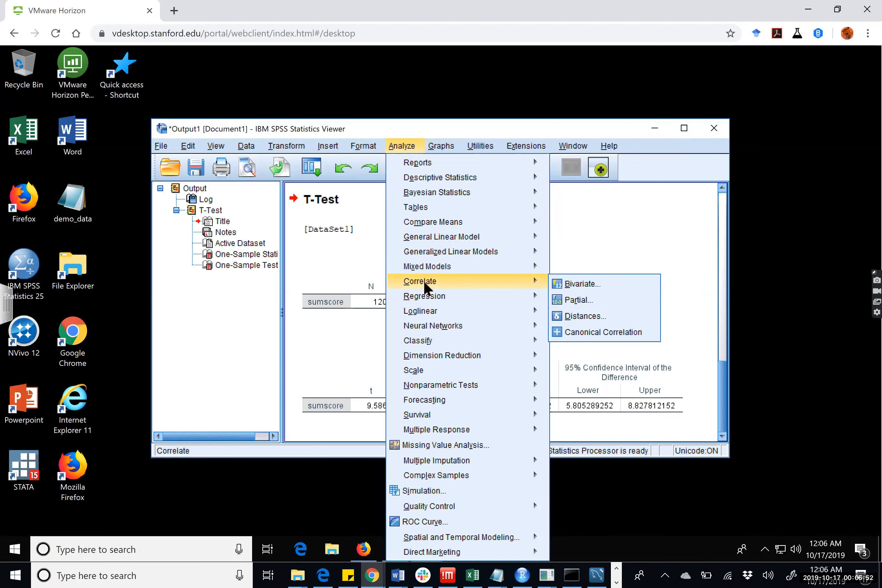
pyautogui.moveTo(526, 227)
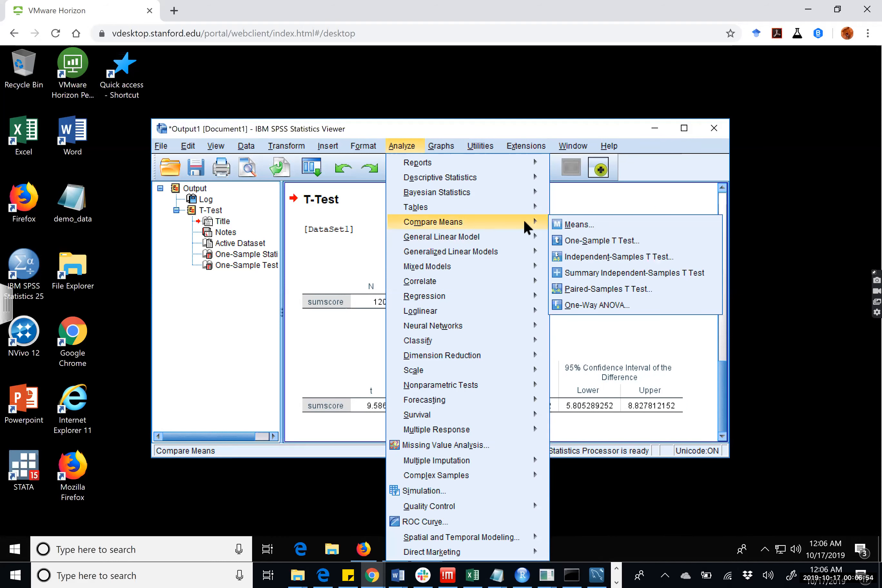
pyautogui.click(565, 225)
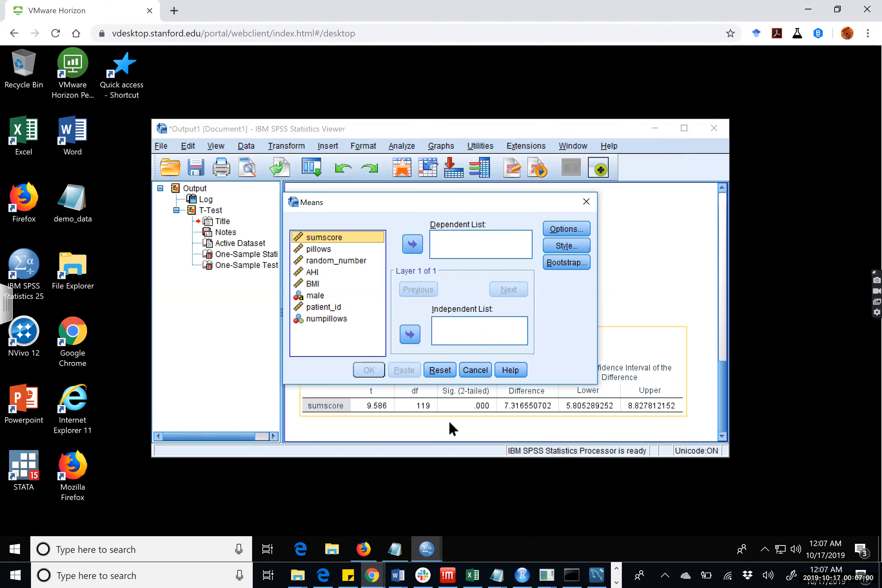
pyautogui.click(484, 370)
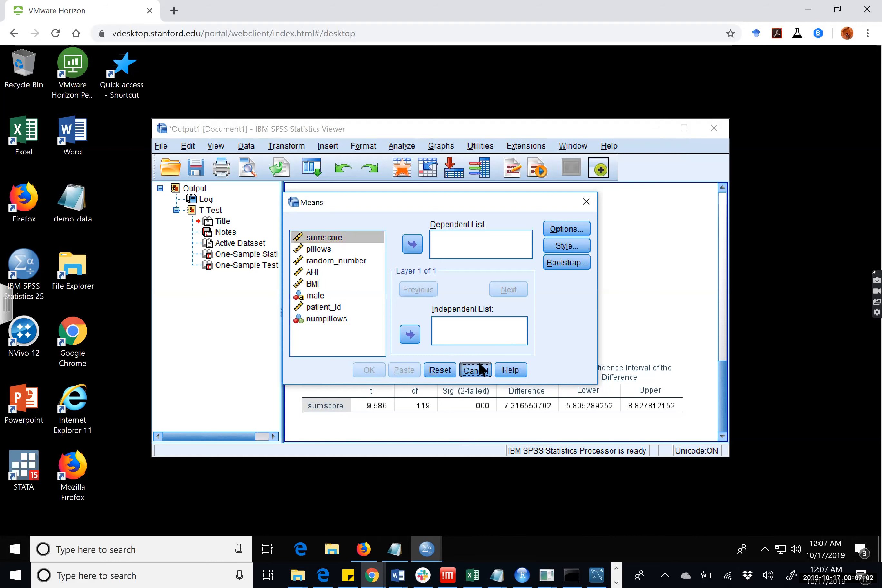
# Rerun the one-sample t test of sumscore against 15 with the confidence interval percentage set to 99.9.
pyautogui.click(239, 149)
pyautogui.moveTo(457, 151)
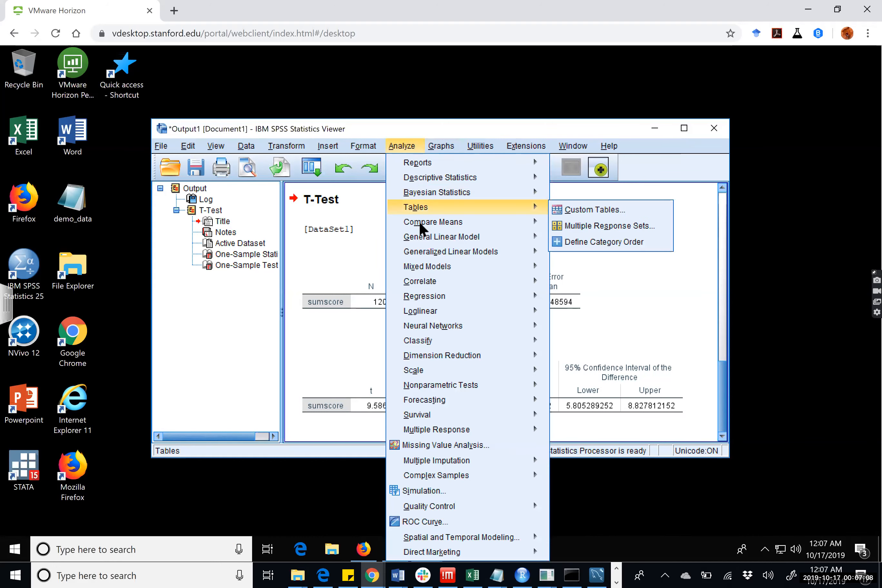
pyautogui.moveTo(419, 221)
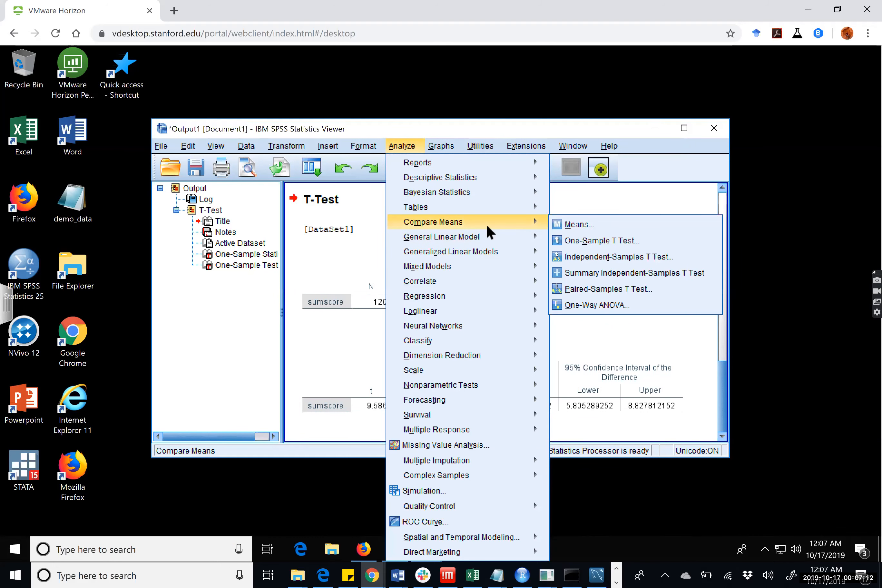
pyautogui.click(618, 241)
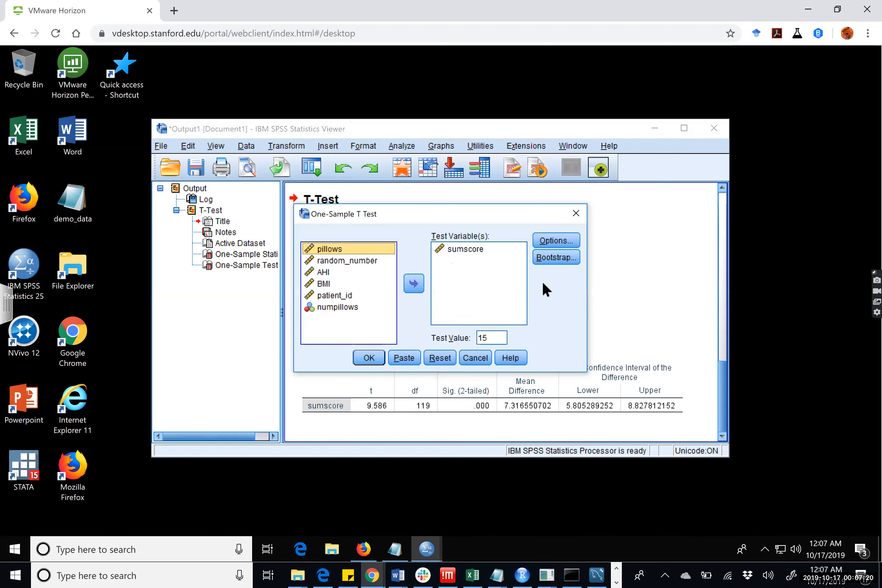
pyautogui.click(551, 248)
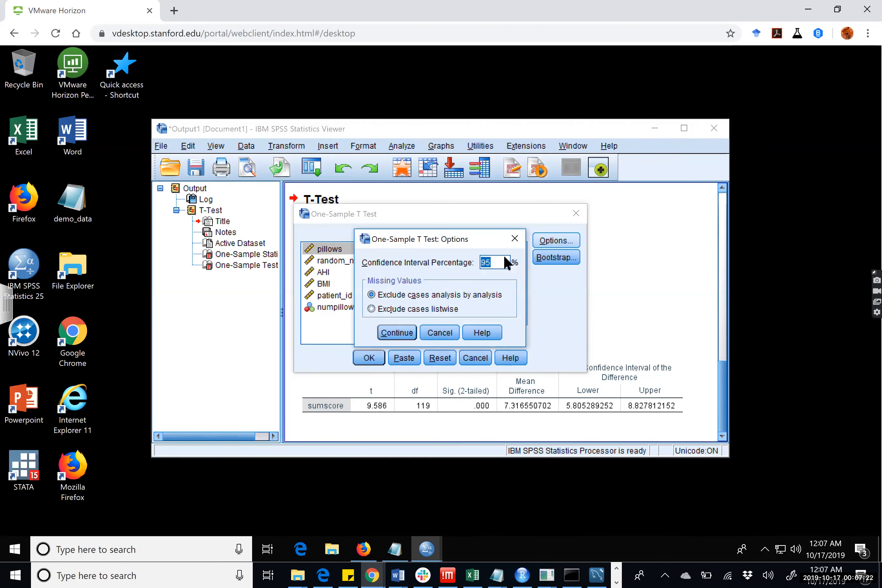
pyautogui.click(494, 263)
pyautogui.press('BackSpace')
pyautogui.press('BackSpace')
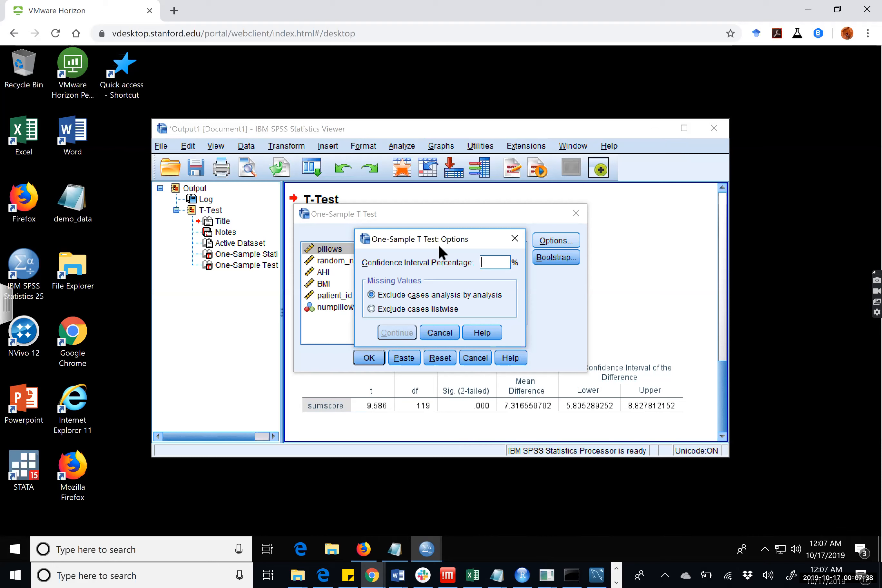
pyautogui.write('9')
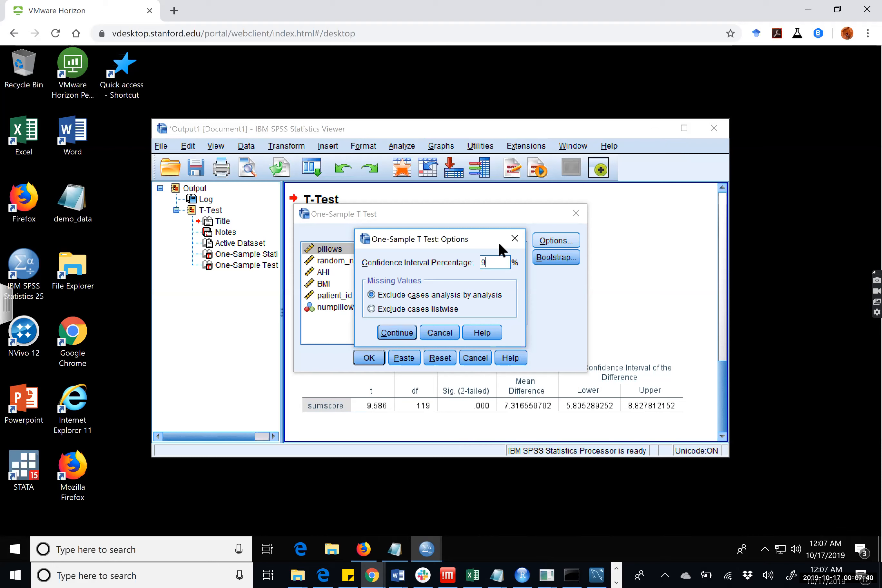
pyautogui.write('9.9')
pyautogui.click(396, 332)
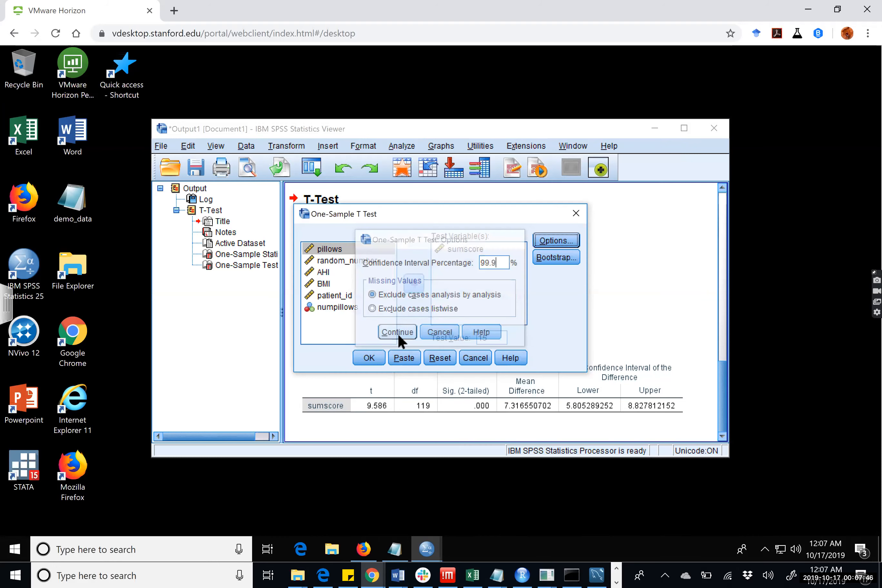
pyautogui.click(377, 360)
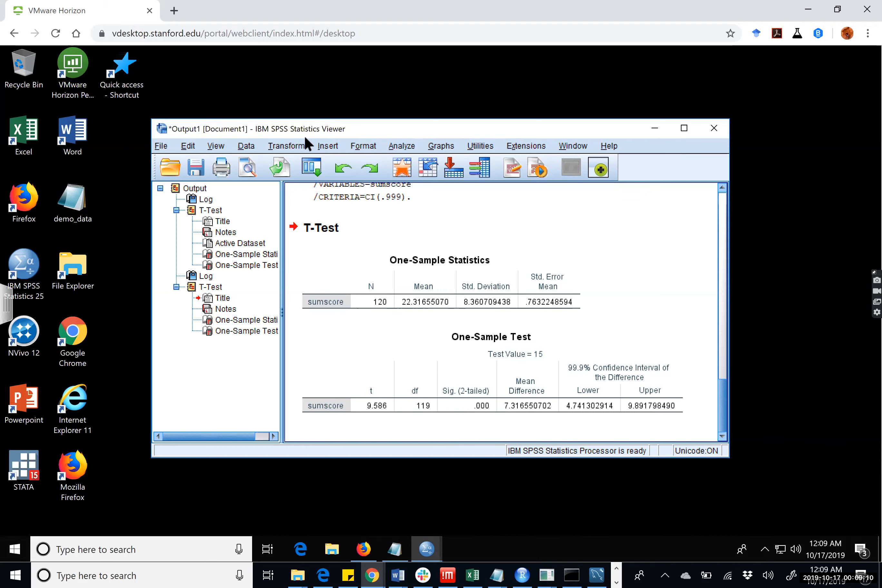
# Set up a one-way ANOVA with sumscore as the dependent variable and pillows as the factor.
pyautogui.click(286, 148)
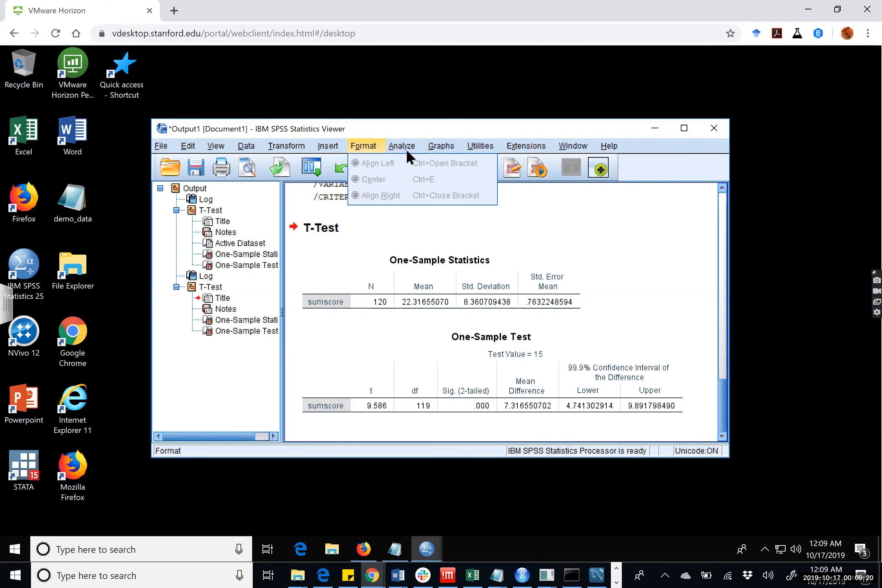
pyautogui.moveTo(407, 152)
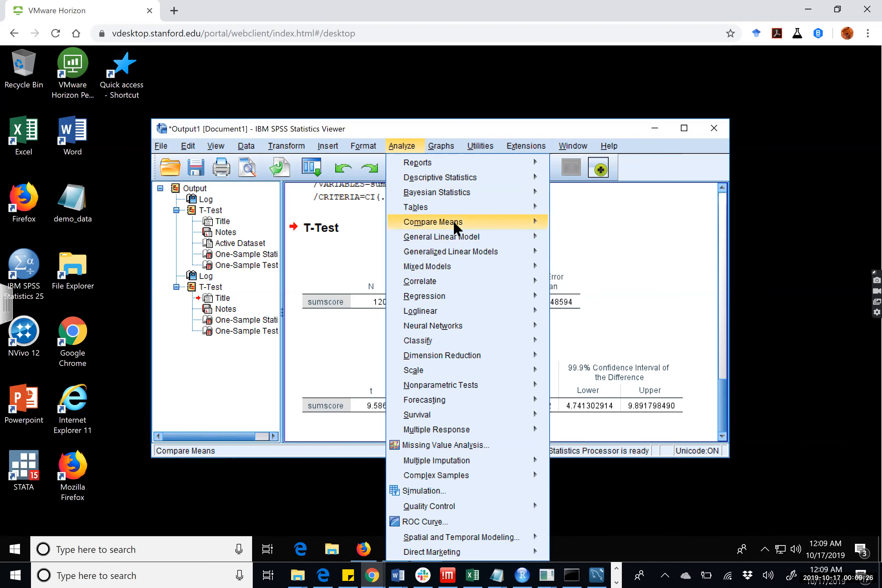
pyautogui.moveTo(454, 218)
pyautogui.moveTo(494, 224)
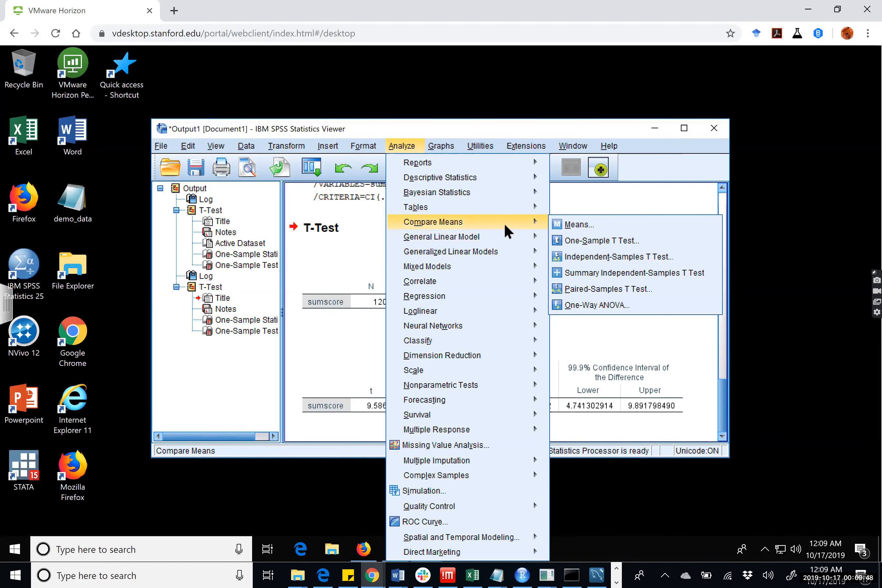
pyautogui.click(636, 307)
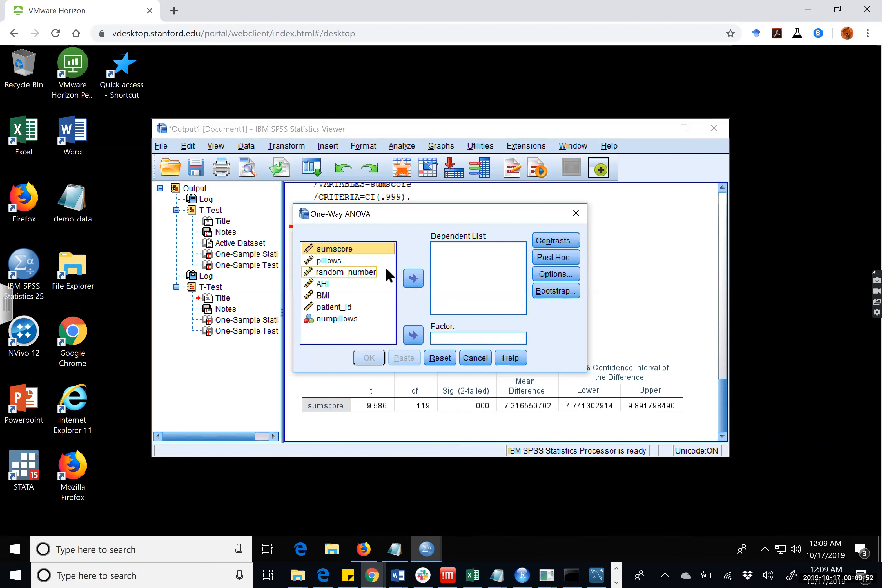
pyautogui.click(414, 279)
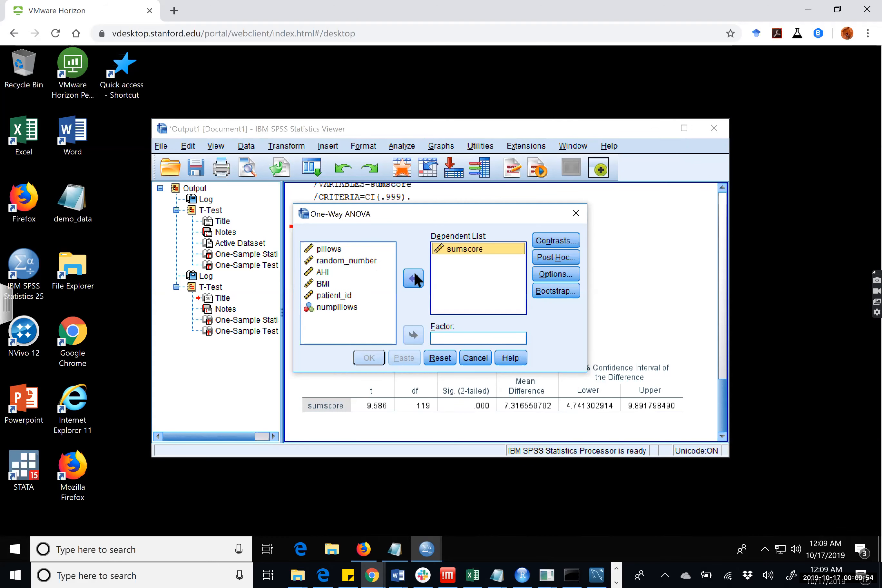
pyautogui.click(331, 249)
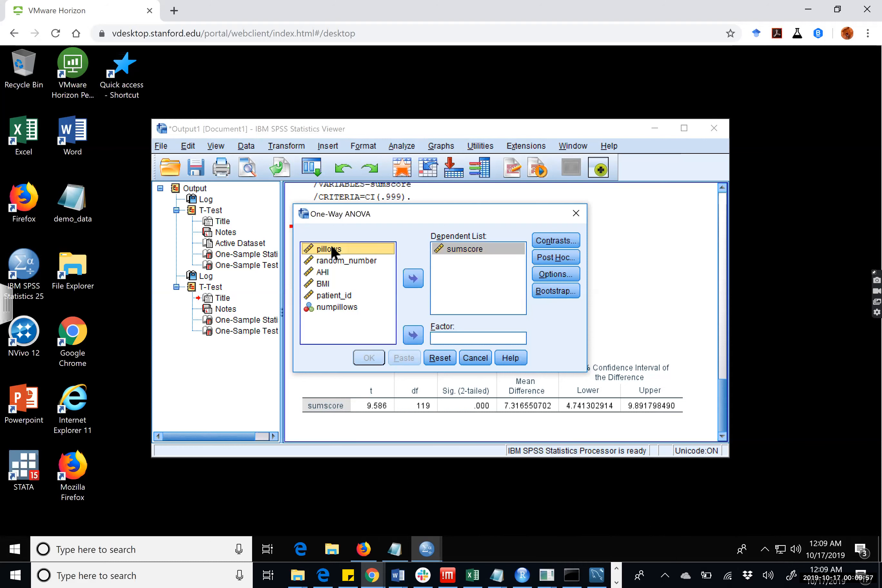
pyautogui.click(412, 328)
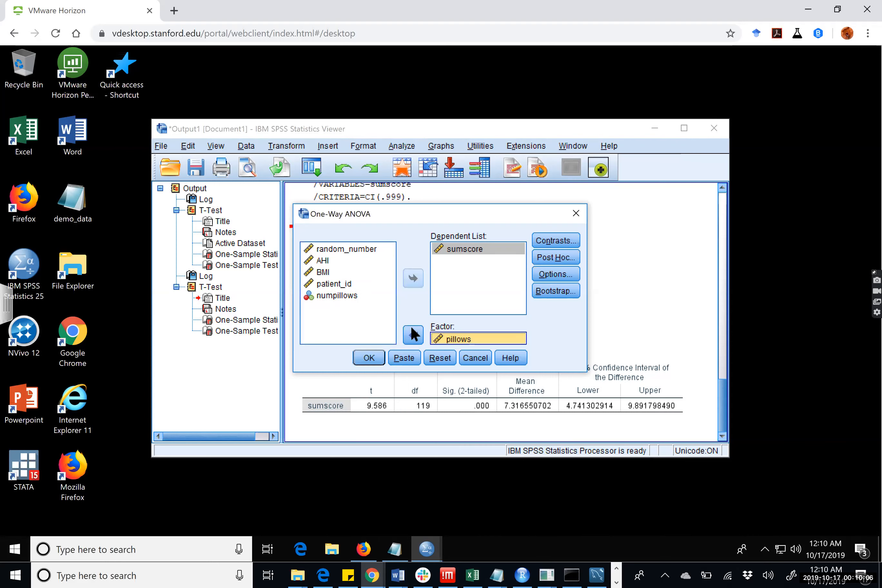
# Look through the contrast settings and post hoc multiple comparison tests of the one-way ANOVA, cancelling both without changes.
pyautogui.click(563, 242)
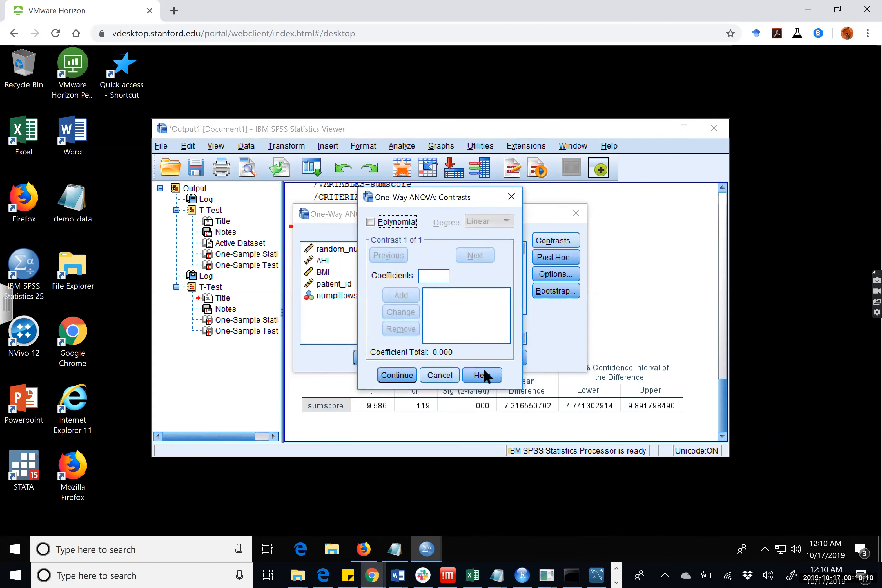
pyautogui.click(438, 376)
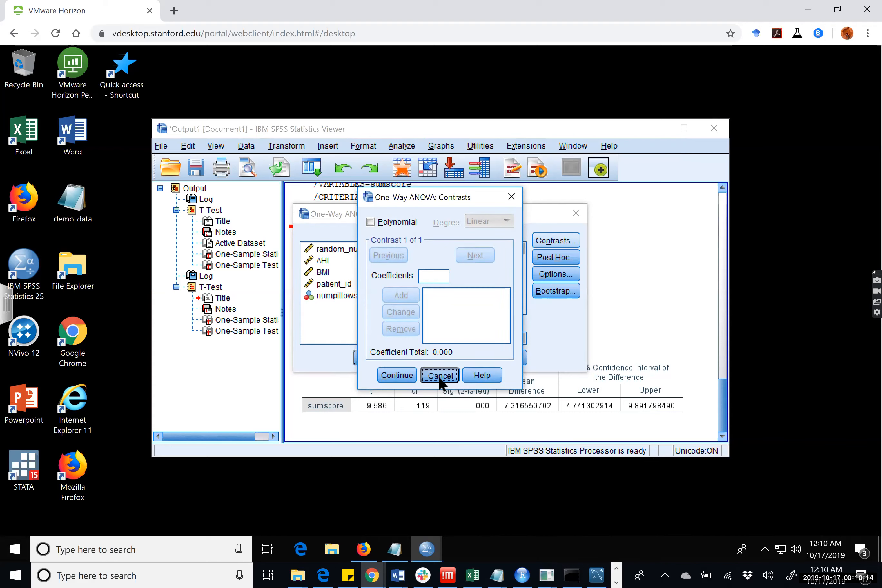
pyautogui.click(557, 257)
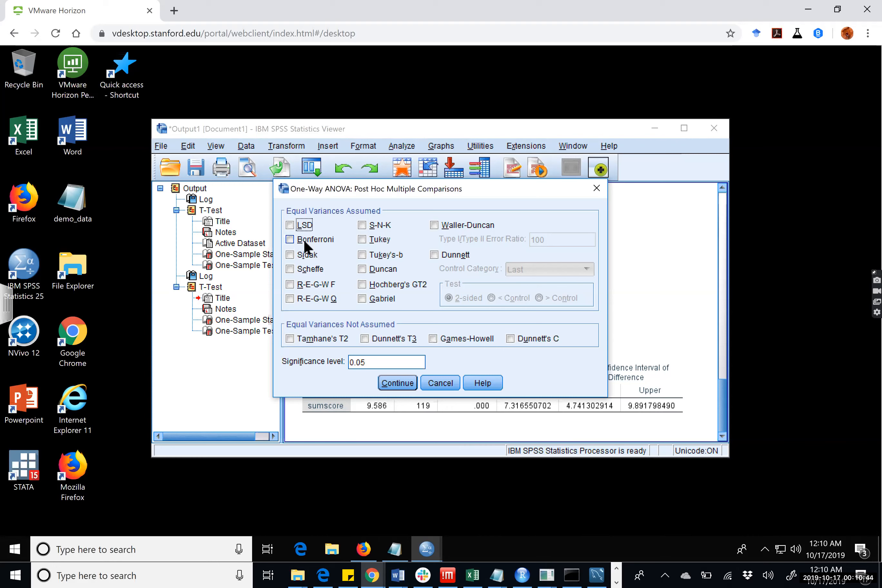
pyautogui.click(436, 382)
# Include descriptive statistics and a means plot in the one-way ANOVA, leaving the homogeneity of variance test off.
pyautogui.click(553, 274)
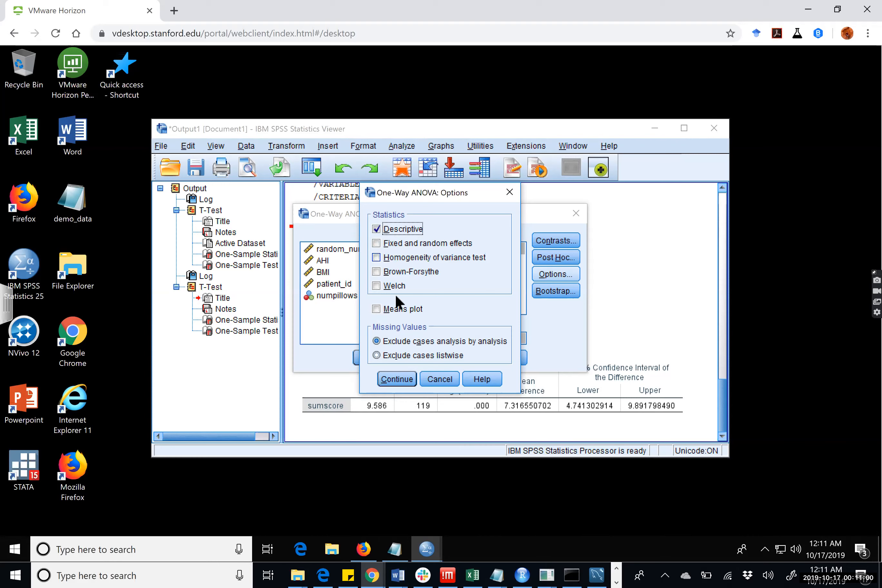
pyautogui.click(390, 256)
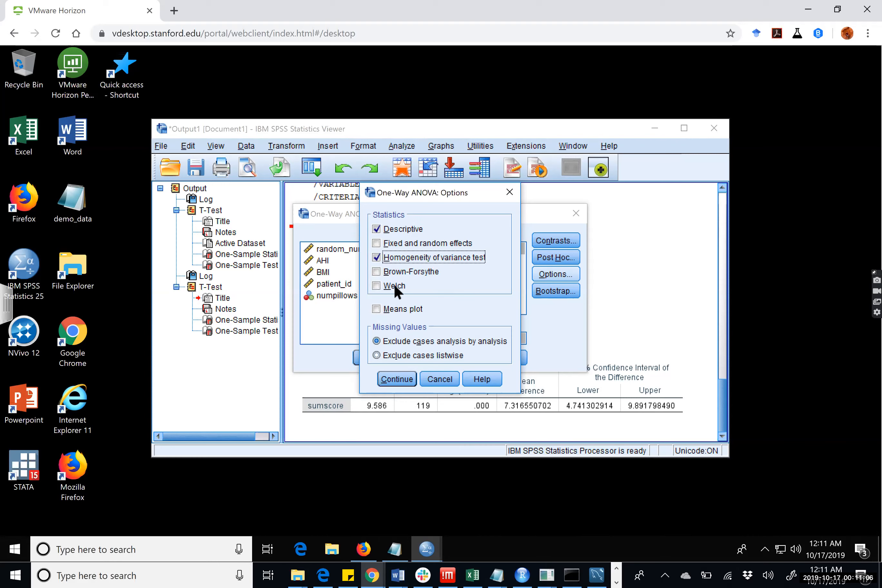
pyautogui.click(388, 255)
pyautogui.click(418, 309)
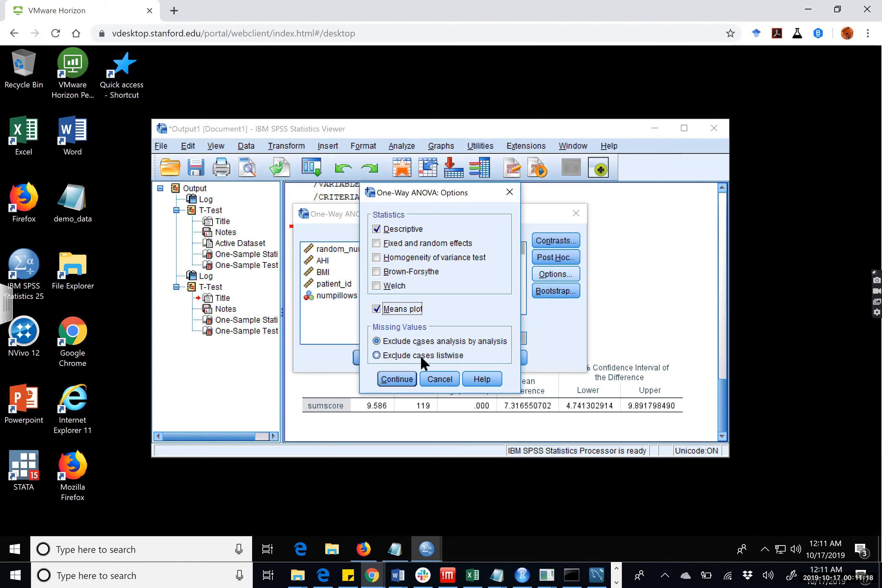
pyautogui.click(405, 376)
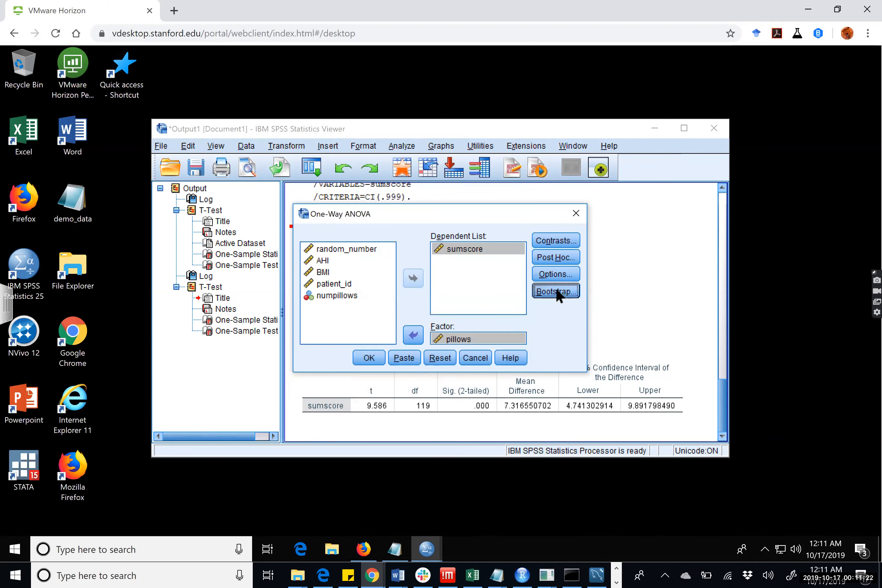
# Check the bootstrap settings without enabling bootstrapping, and run the one-way ANOVA of sumscore by pillows.
pyautogui.click(556, 292)
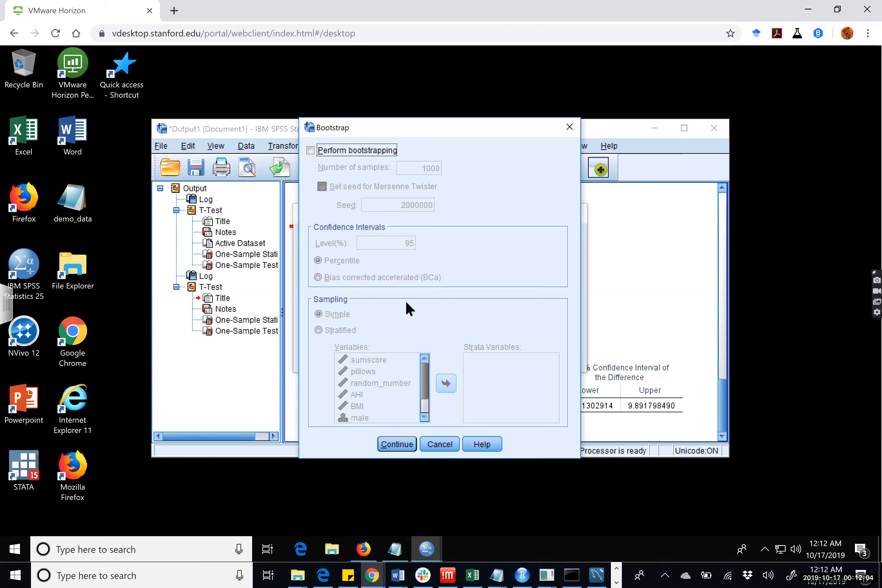
pyautogui.click(441, 443)
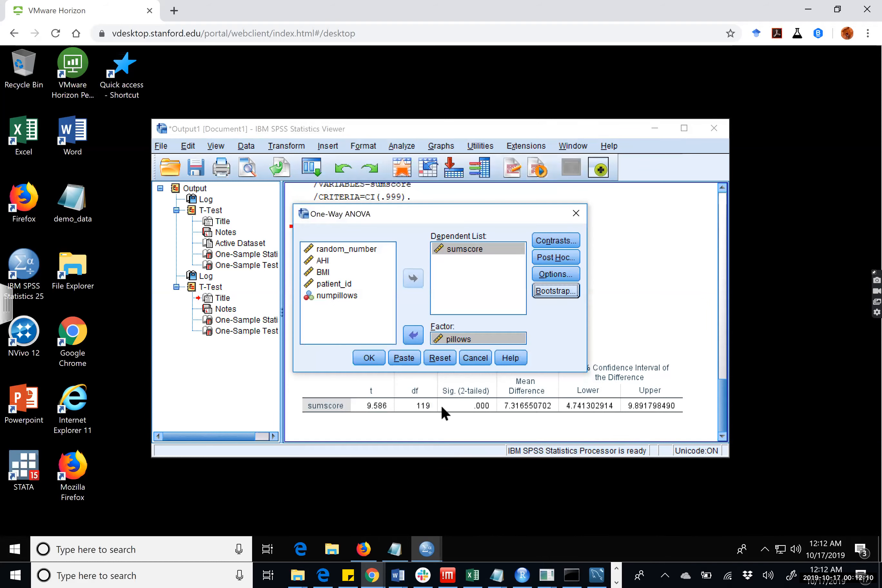
pyautogui.click(376, 355)
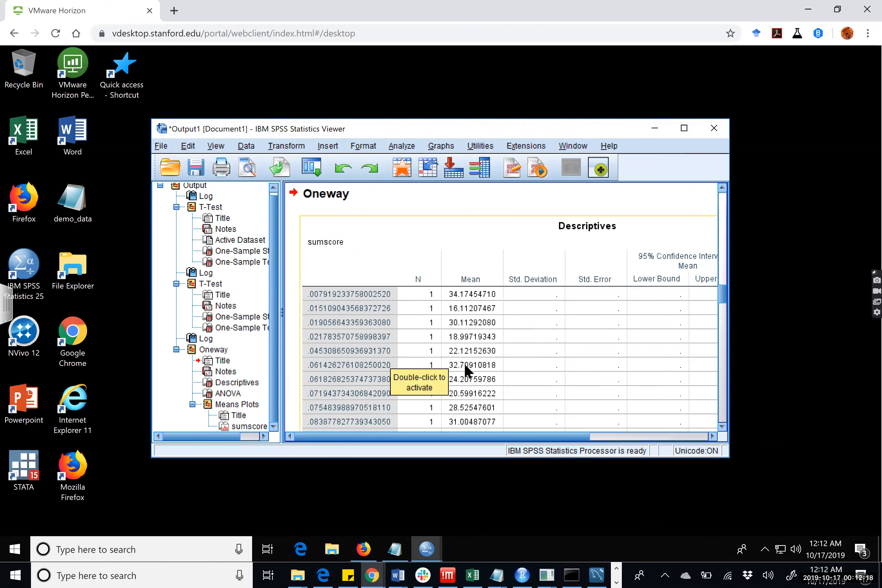
# Examine the Oneway output: the descriptives for each pillows value, the ANOVA table and the means plot.
pyautogui.scroll(-10, 465, 363)
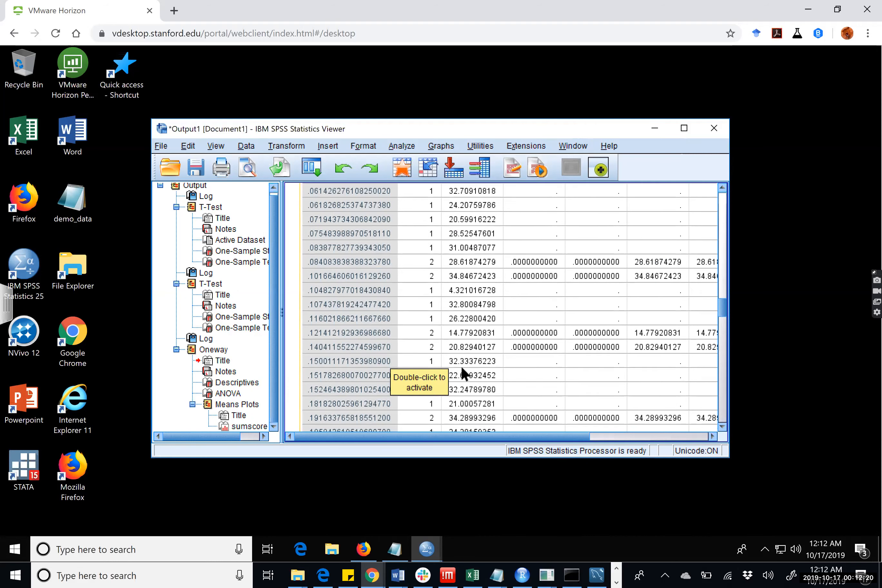
pyautogui.scroll(12, 463, 356)
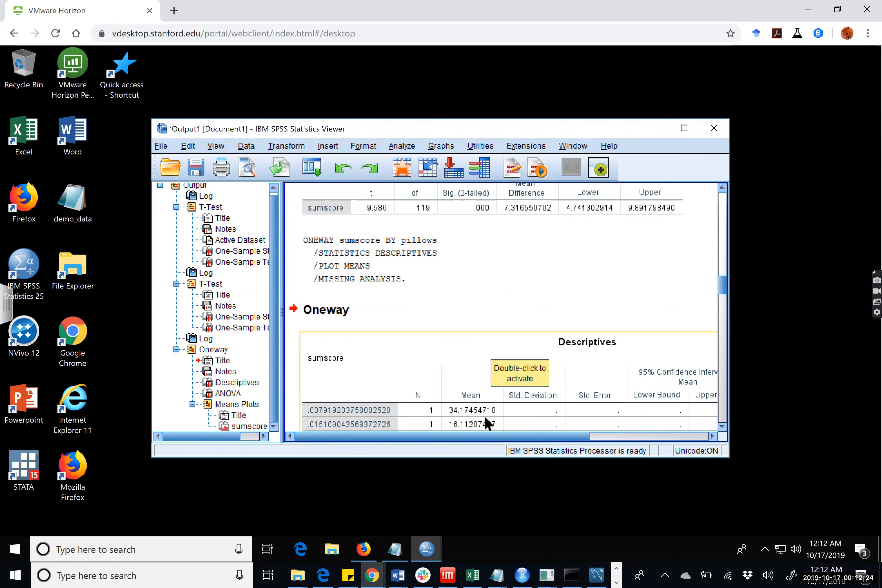
pyautogui.scroll(-5, 485, 416)
pyautogui.scroll(-15, 484, 403)
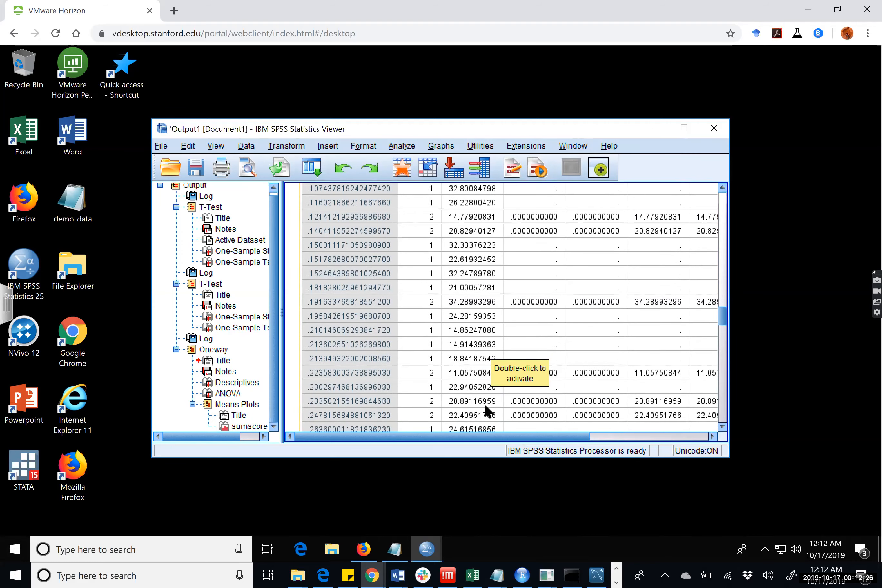
pyautogui.scroll(-10, 483, 396)
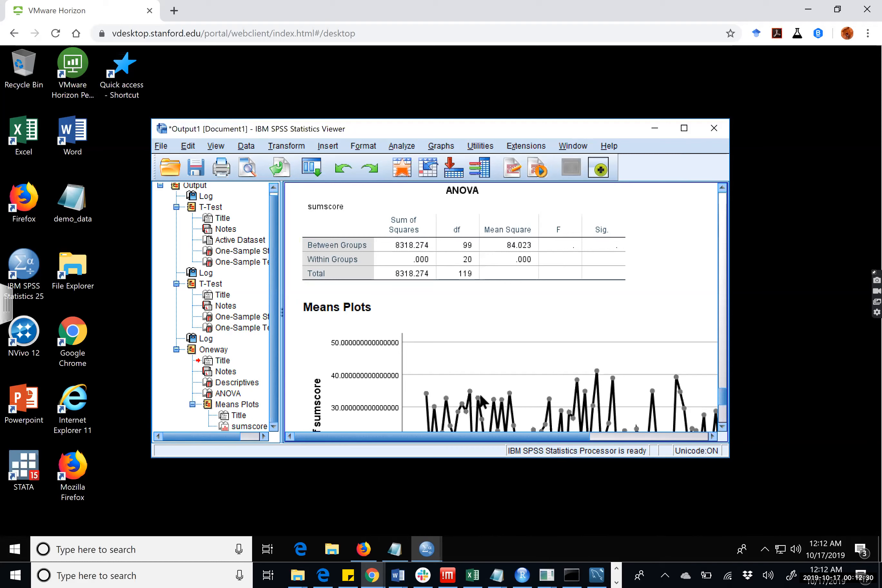
pyautogui.scroll(-5, 482, 401)
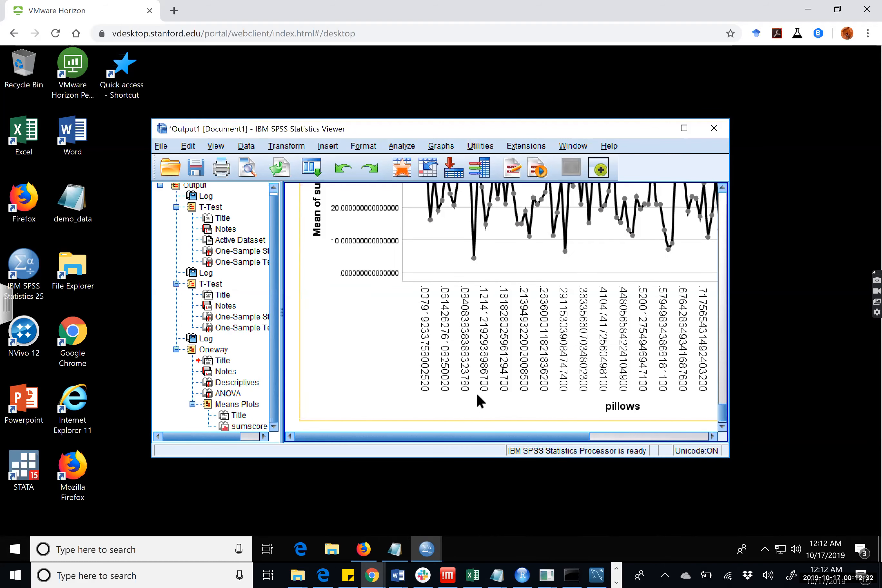
pyautogui.scroll(5, 478, 395)
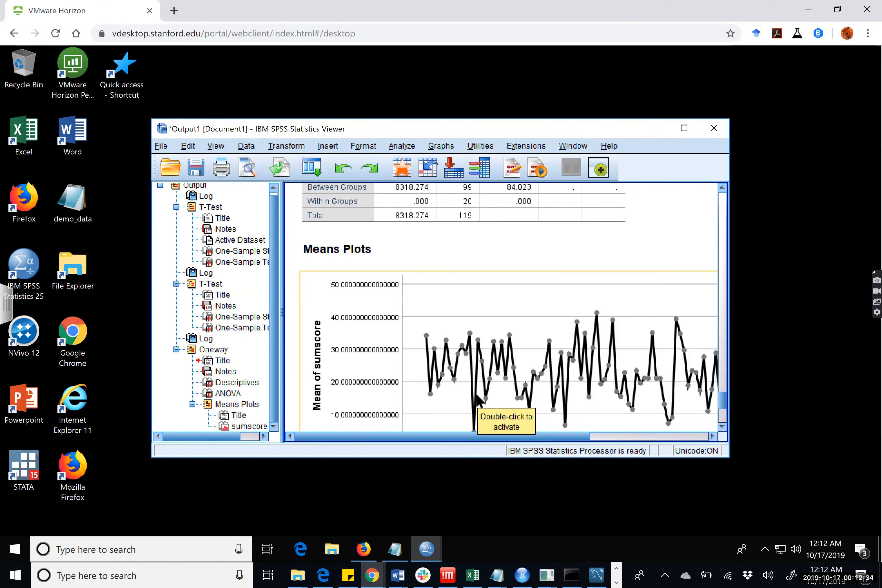
pyautogui.scroll(-5, 471, 391)
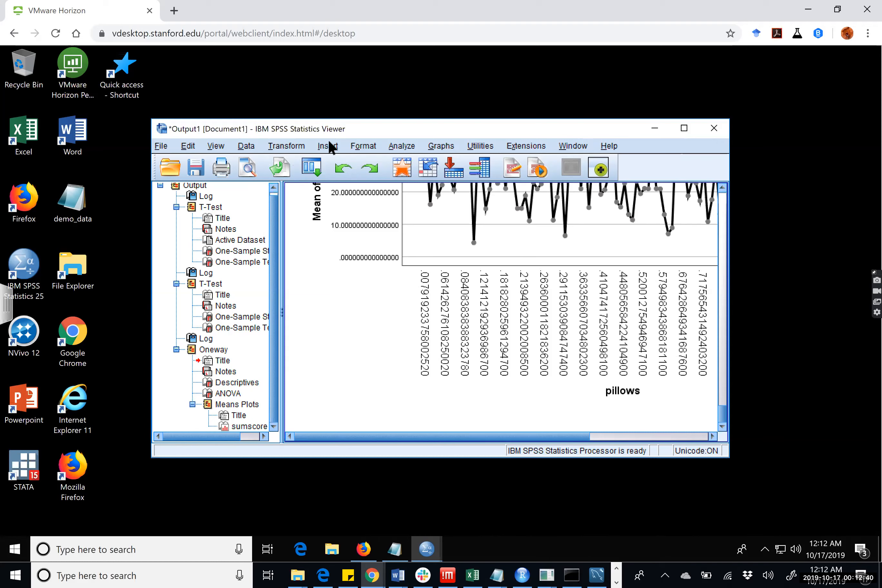
# Replace the factor pillows with numpillows in the one-way ANOVA of sumscore and run the analysis.
pyautogui.click(403, 144)
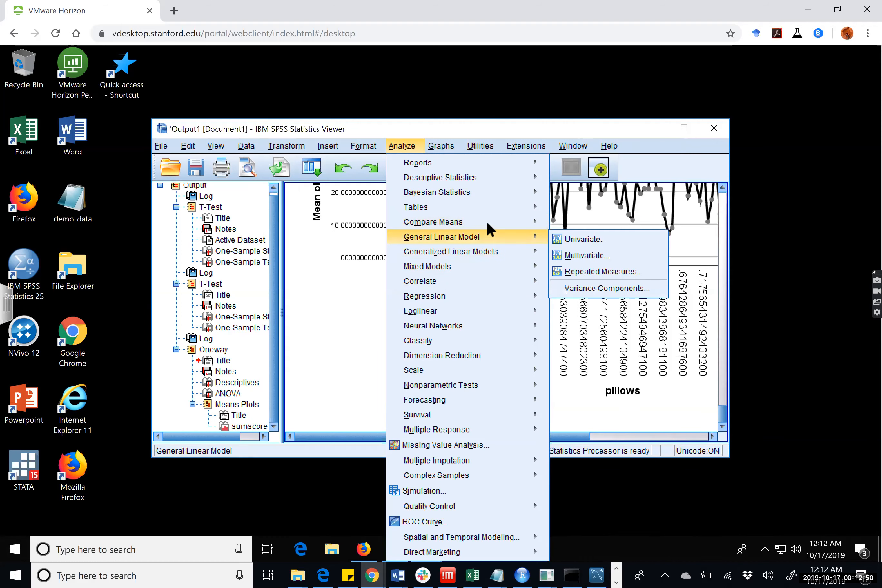
pyautogui.moveTo(486, 235)
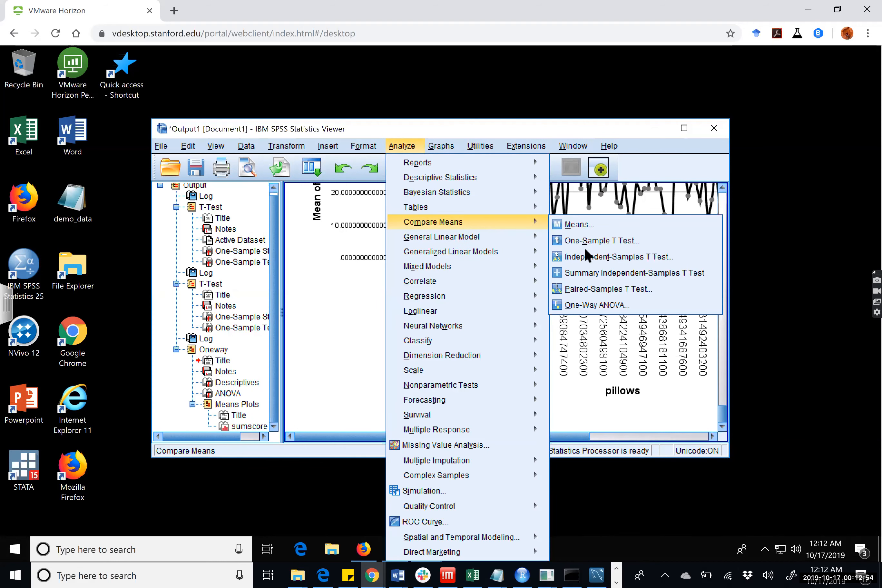
pyautogui.moveTo(532, 236)
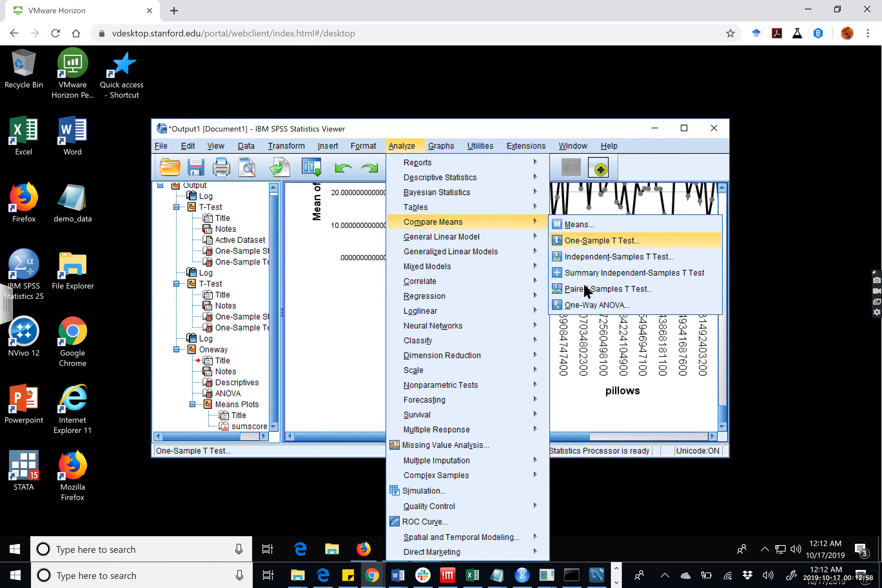
pyautogui.click(582, 305)
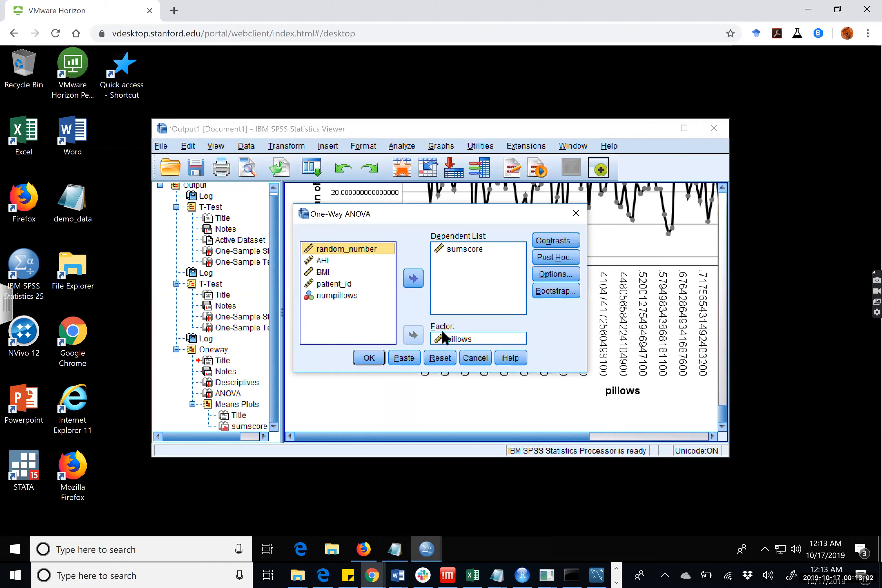
pyautogui.click(456, 251)
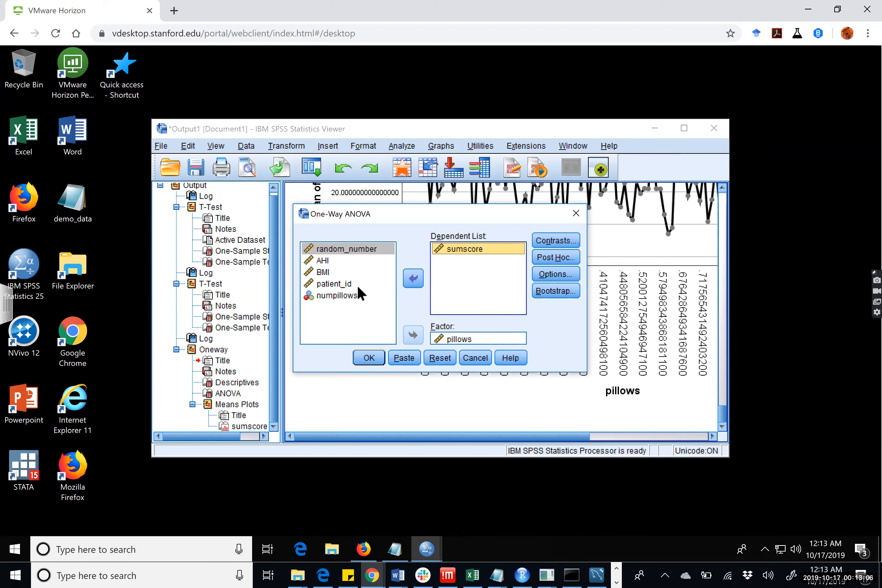
pyautogui.click(342, 296)
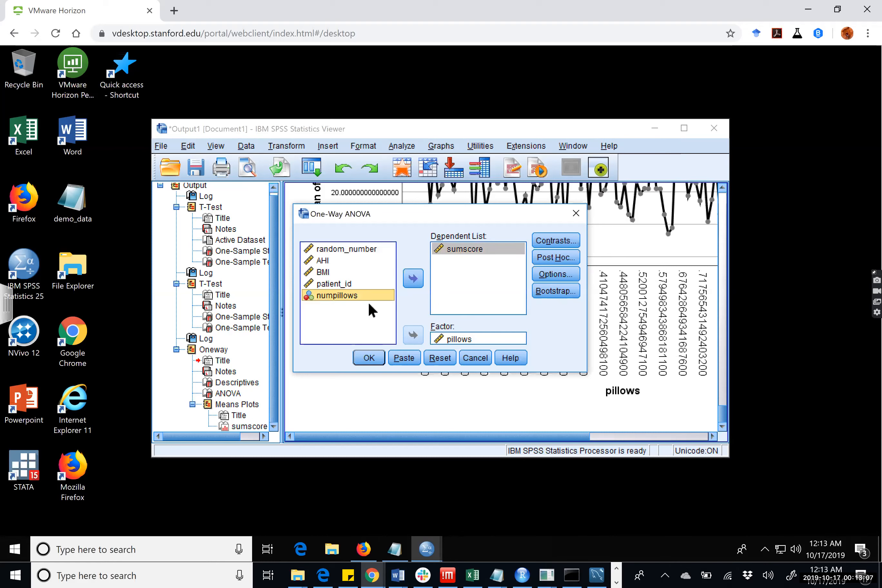
pyautogui.click(440, 334)
pyautogui.click(414, 334)
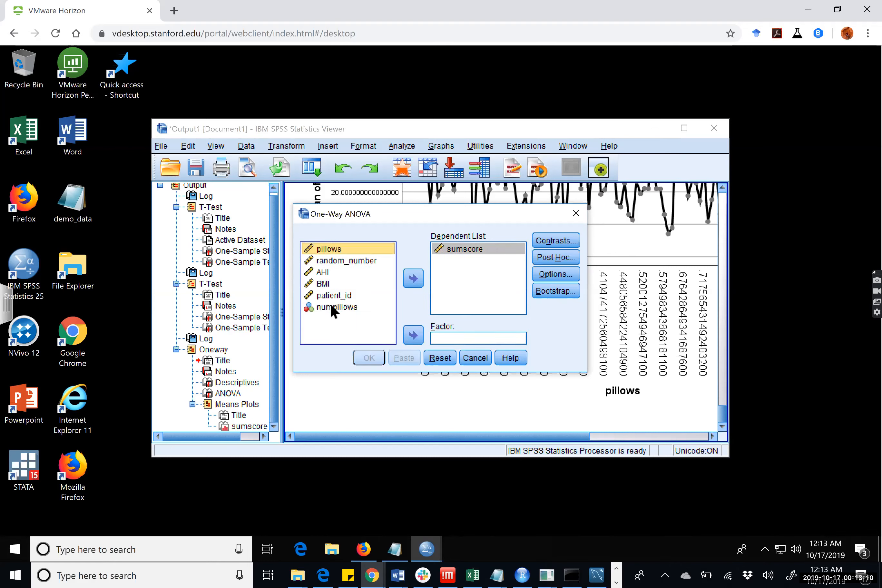
pyautogui.click(331, 305)
pyautogui.click(412, 336)
pyautogui.click(366, 357)
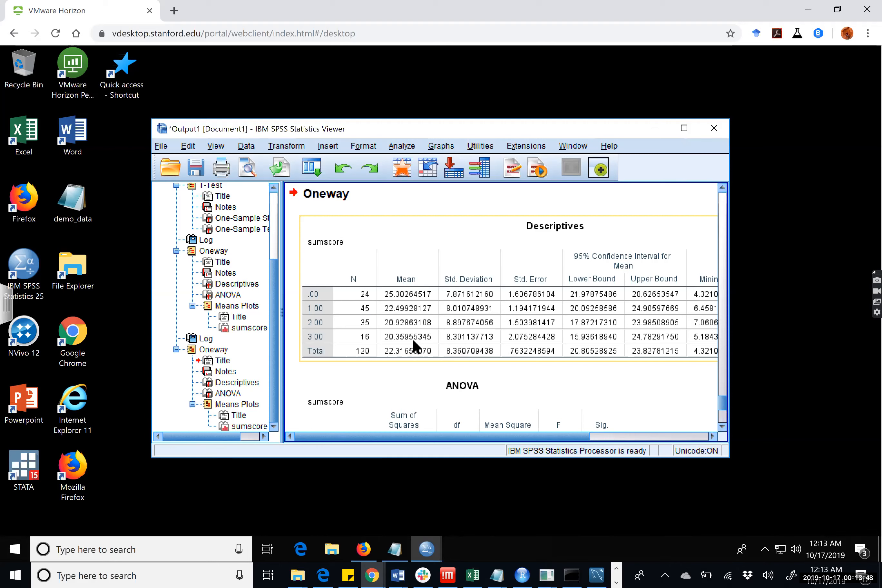
# Examine the descriptives table and the ANOVA table for sumscore by numpillows in the new Oneway output.
pyautogui.click(501, 395)
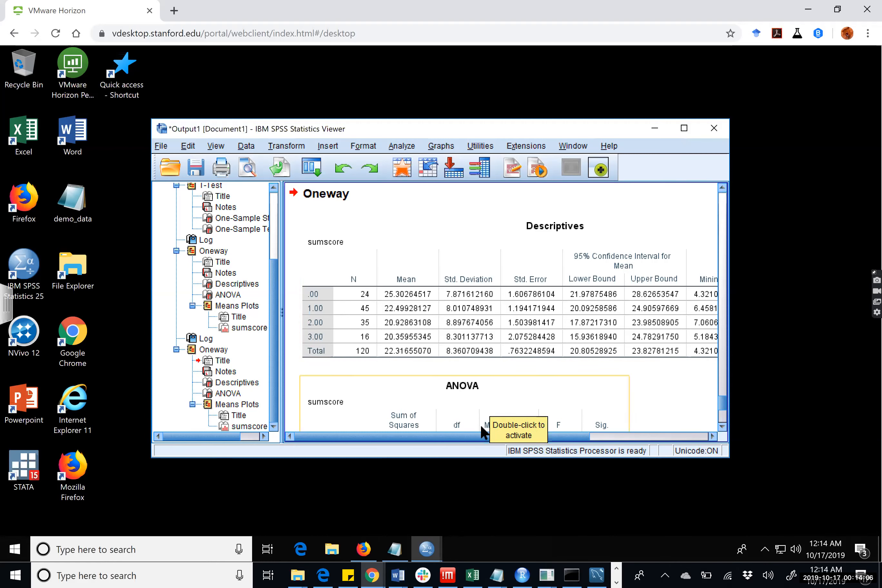
pyautogui.moveTo(467, 436); pyautogui.dragTo(508, 437)
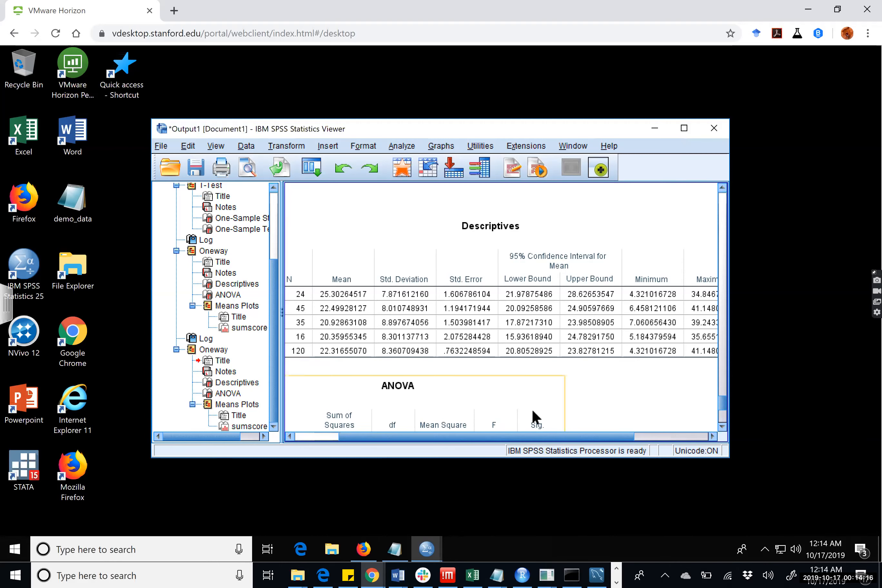
pyautogui.moveTo(531, 442); pyautogui.dragTo(467, 436)
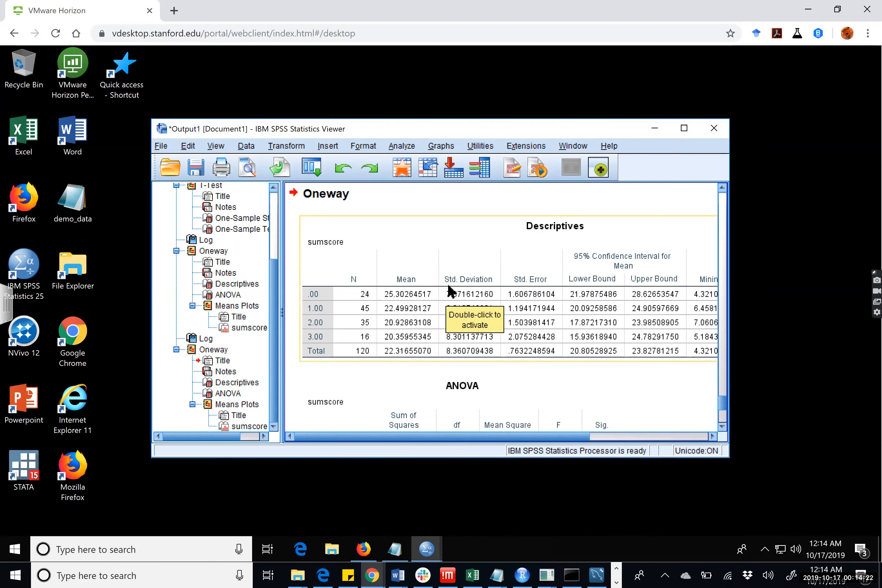
pyautogui.scroll(-3, 448, 296)
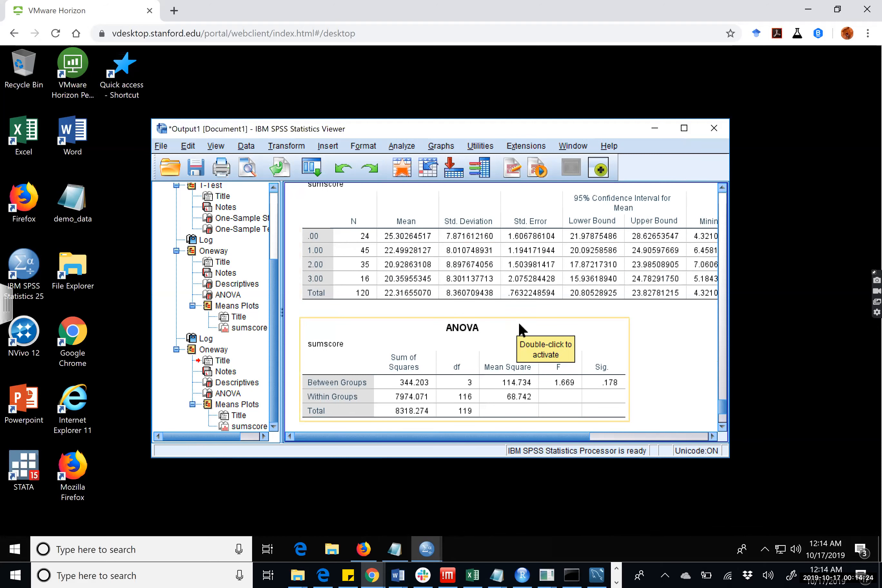
pyautogui.scroll(-3, 520, 321)
pyautogui.scroll(-2, 520, 318)
pyautogui.scroll(2, 520, 316)
pyautogui.scroll(2, 521, 318)
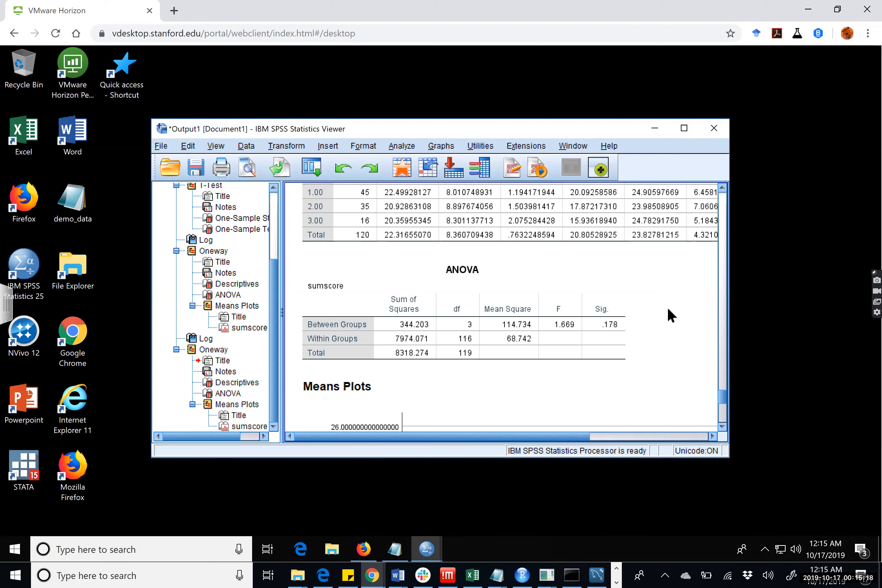
# Examine the means plot of sumscore across all numpillows groups, and go back to the ANOVA table above it.
pyautogui.scroll(-6, 665, 309)
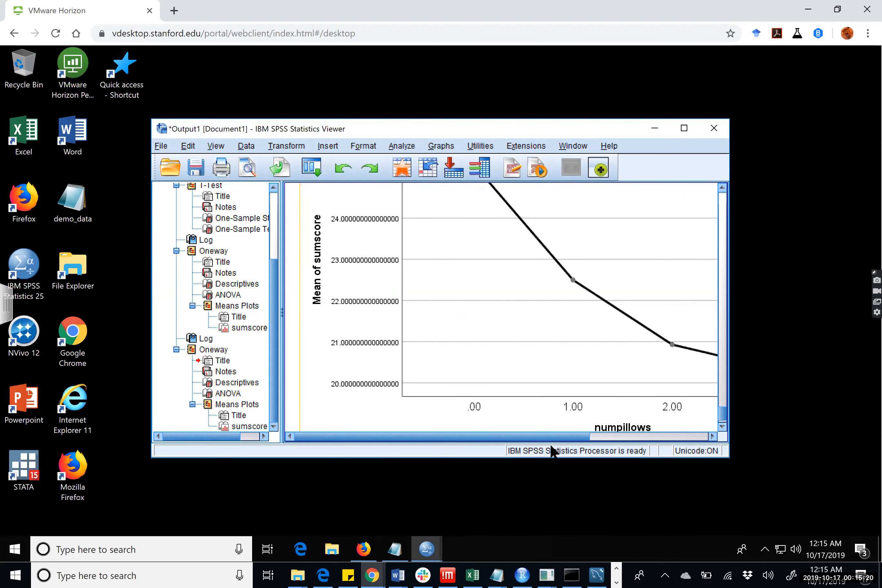
pyautogui.moveTo(539, 440); pyautogui.dragTo(623, 439)
pyautogui.scroll(3, 603, 396)
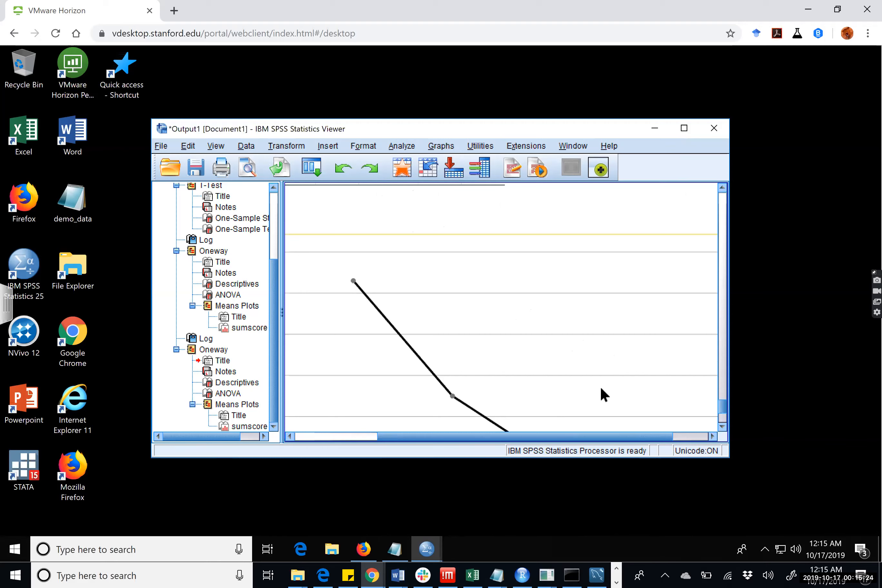
pyautogui.scroll(-4, 601, 389)
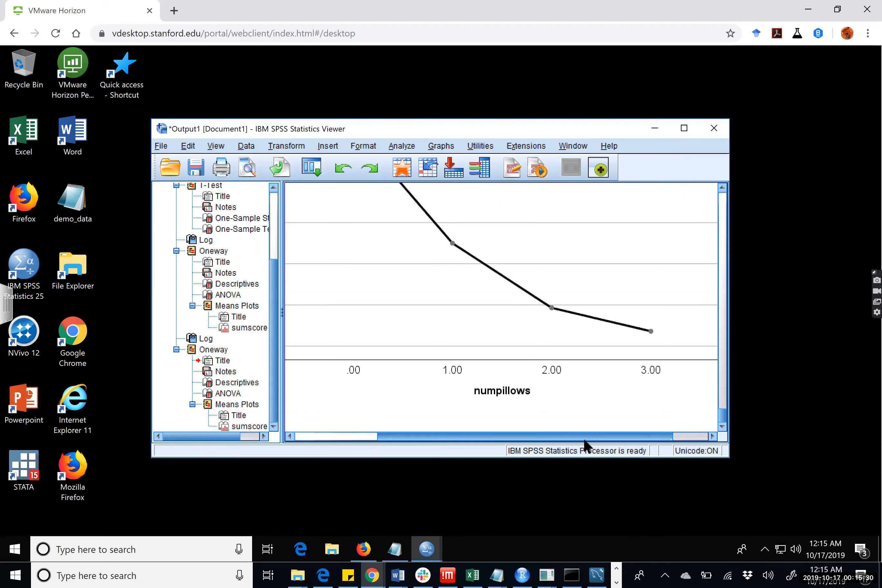
pyautogui.moveTo(571, 438); pyautogui.dragTo(468, 440)
pyautogui.scroll(5, 490, 404)
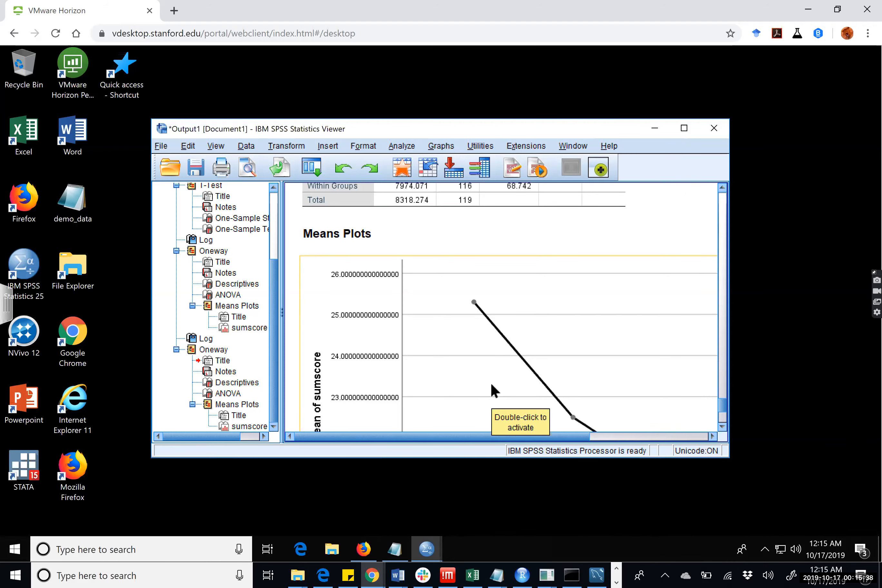
pyautogui.scroll(3, 547, 358)
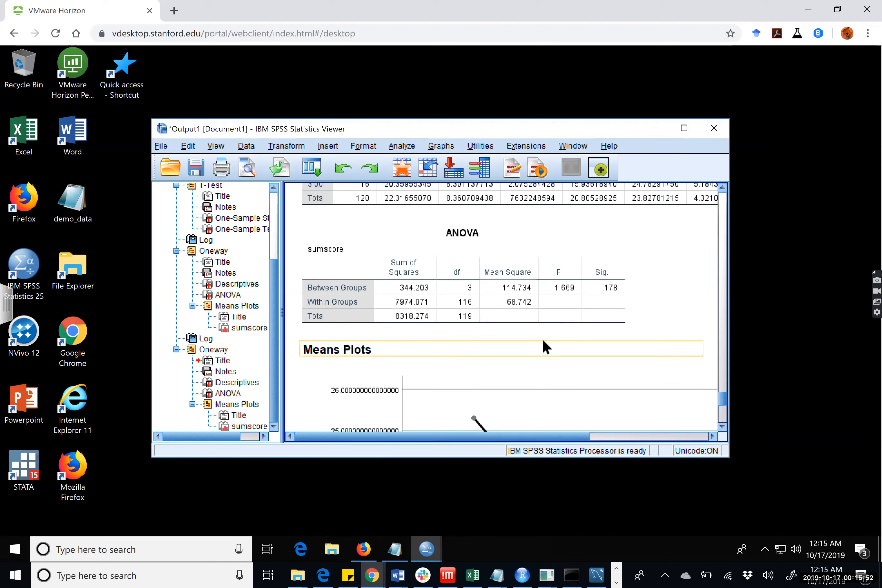
pyautogui.click(543, 341)
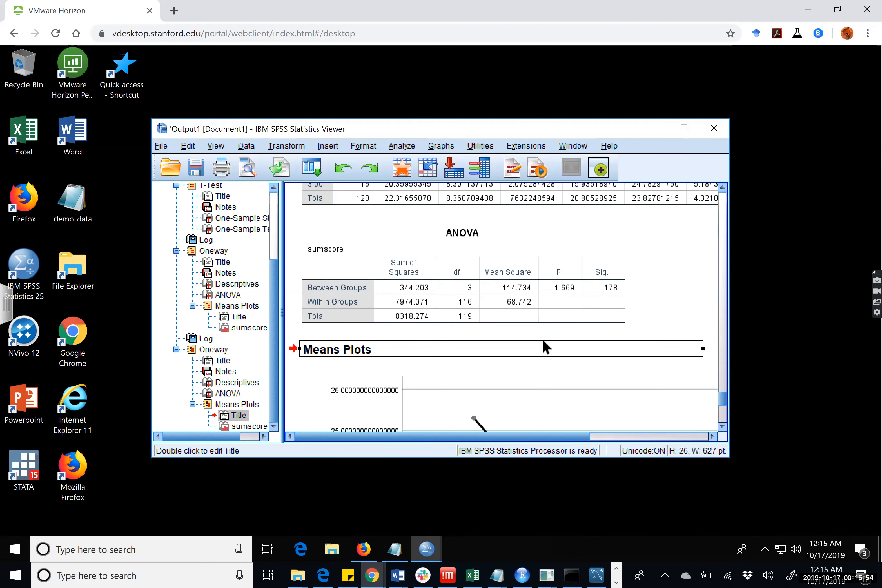
pyautogui.doubleClick(543, 341)
pyautogui.rightClick(543, 342)
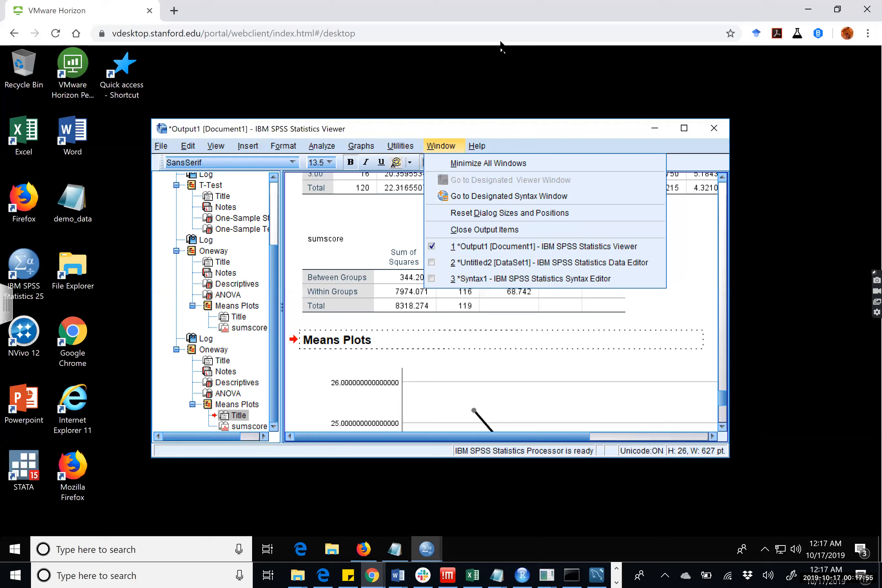
pyautogui.click(411, 290)
# Review the numpillows Oneway output once more, from its syntax log to the end of the means plot.
pyautogui.click(723, 240)
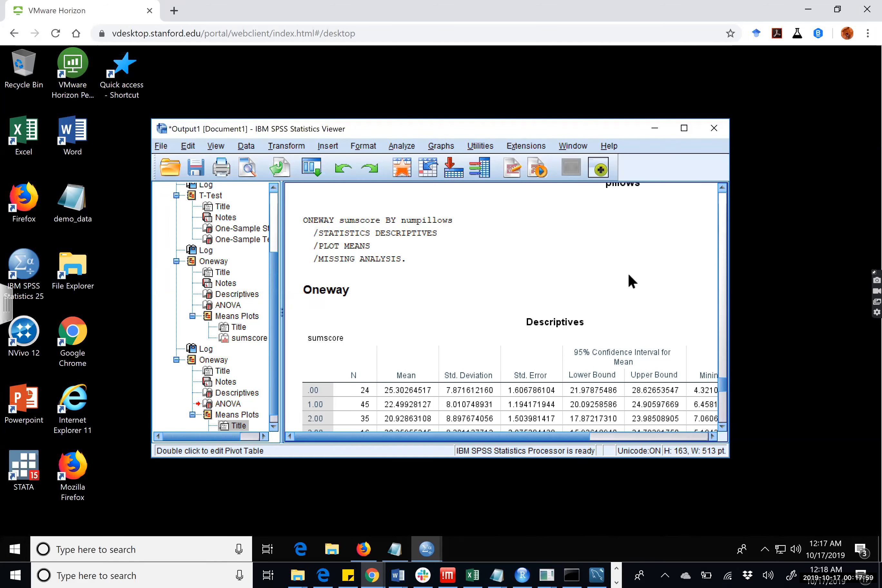
pyautogui.scroll(-5, 628, 272)
pyautogui.scroll(-5, 612, 282)
pyautogui.scroll(-3, 613, 284)
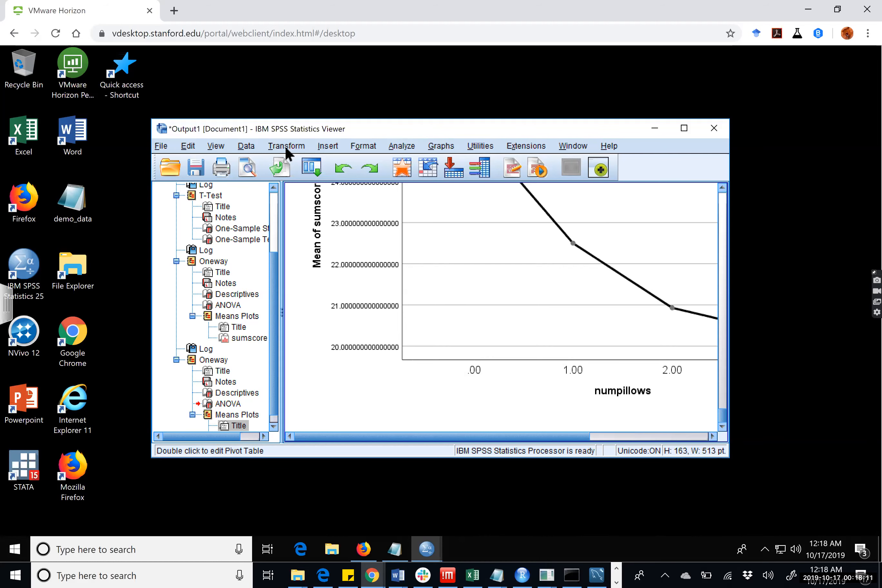
# Set up a Crosstabs analysis with male as the row variable and numpillows as the column variable.
pyautogui.click(241, 149)
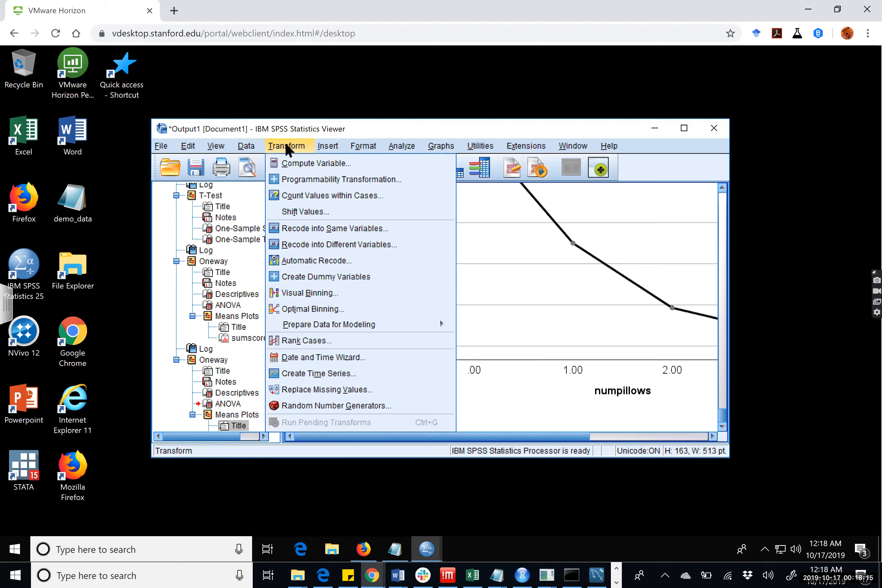
pyautogui.moveTo(411, 147)
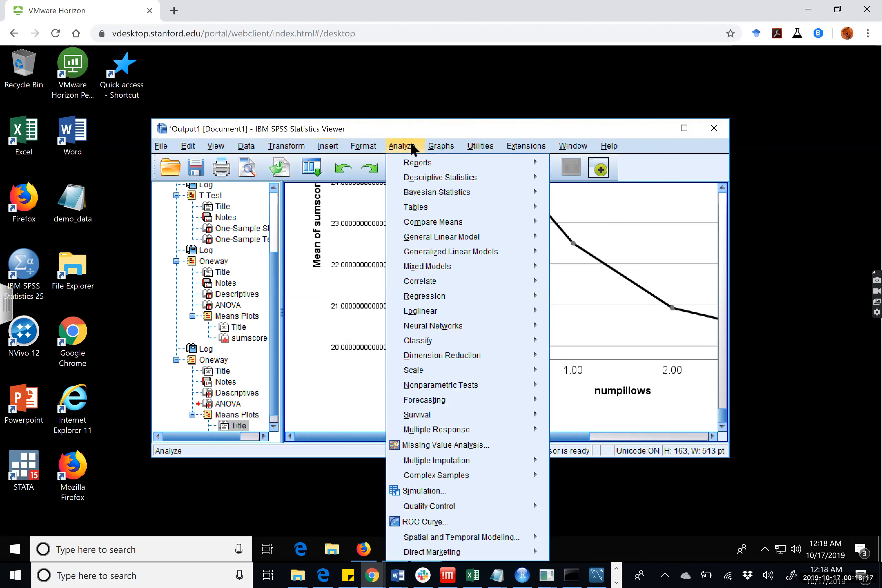
pyautogui.moveTo(324, 149)
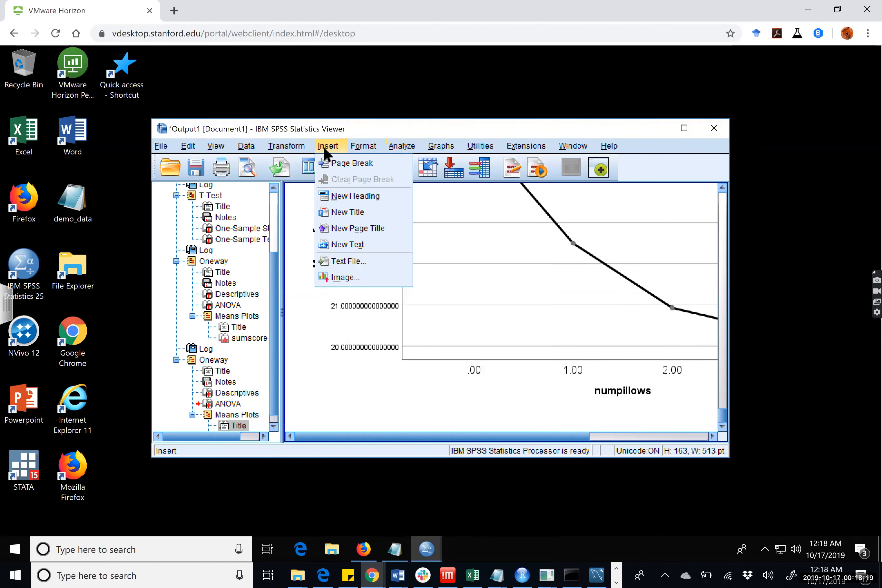
pyautogui.moveTo(254, 155)
pyautogui.moveTo(364, 148)
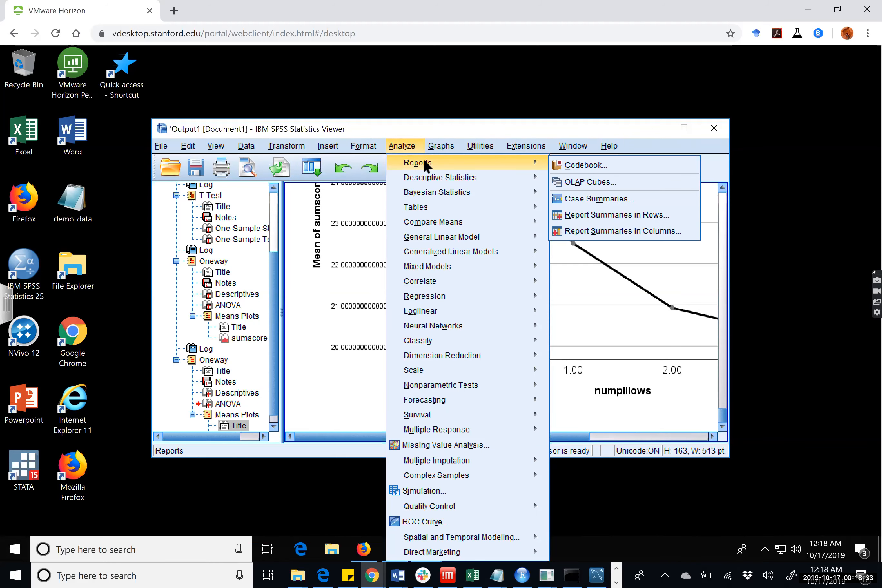
pyautogui.moveTo(420, 179)
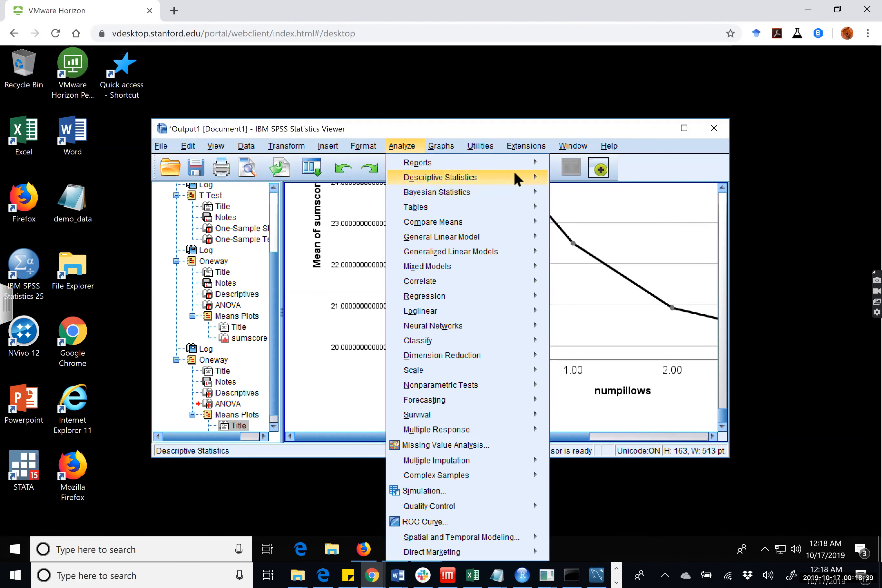
pyautogui.click(578, 221)
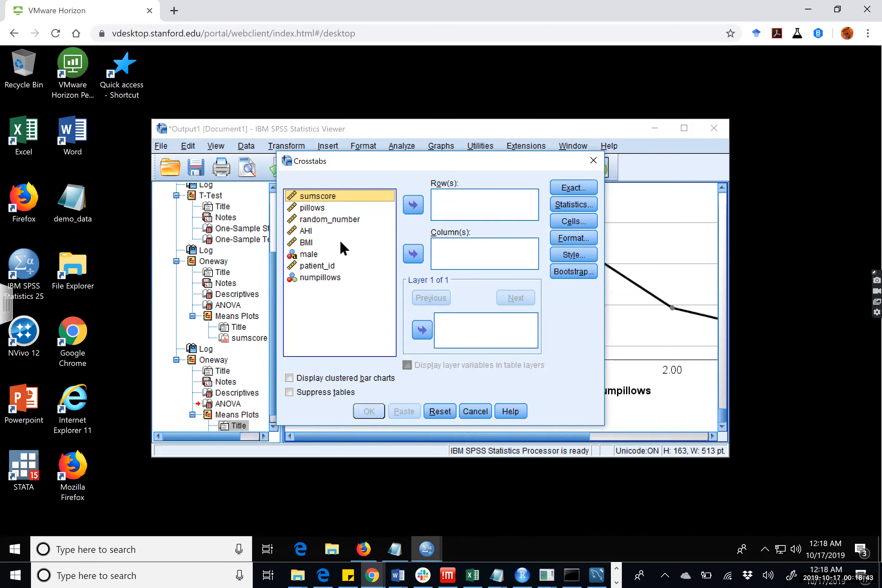
pyautogui.click(321, 254)
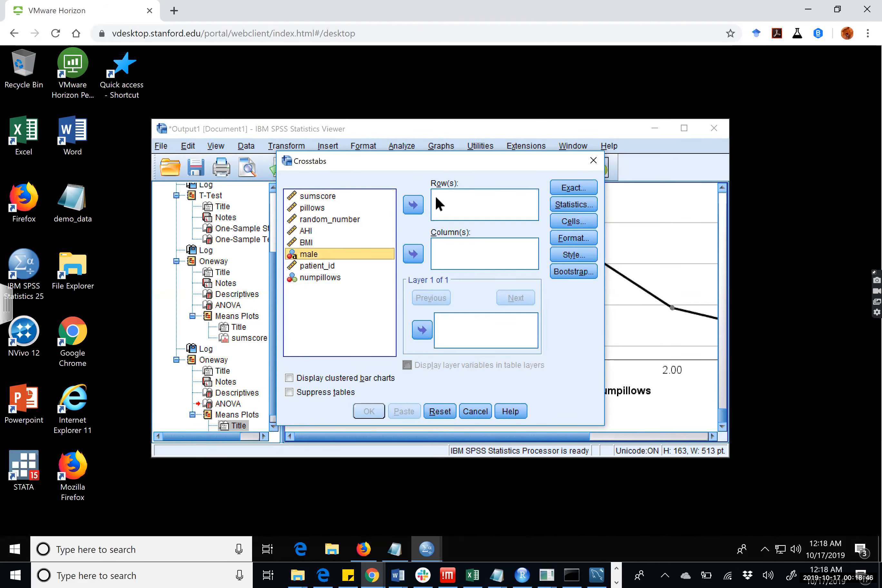
pyautogui.click(417, 203)
pyautogui.click(336, 264)
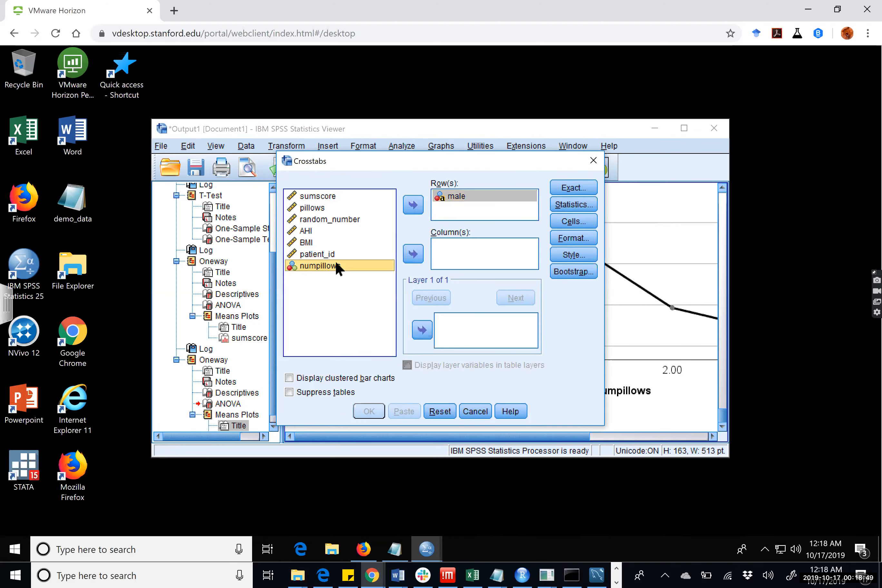
pyautogui.click(409, 251)
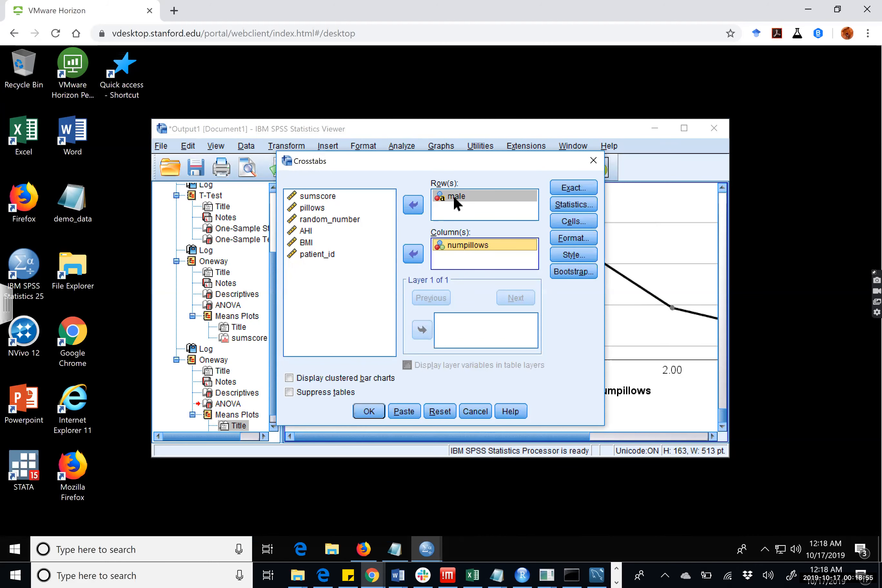
pyautogui.click(451, 245)
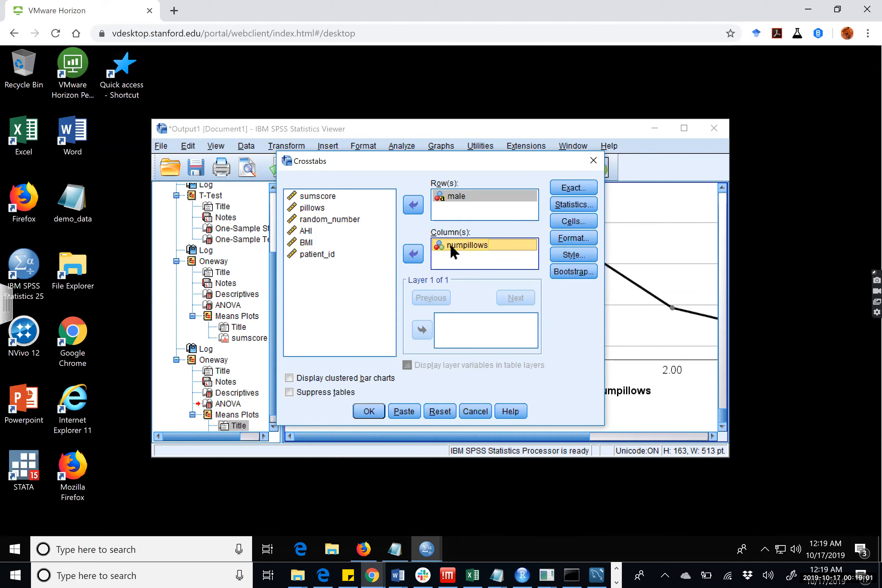
pyautogui.click(439, 195)
pyautogui.click(464, 243)
# Include the chi-square test in the statistics of the male by numpillows crosstabulation.
pyautogui.click(564, 206)
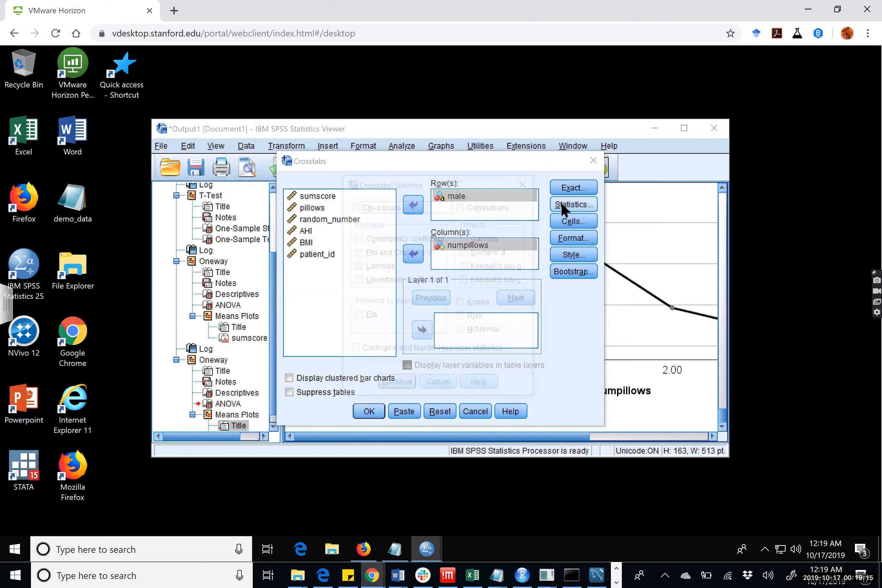
pyautogui.click(390, 207)
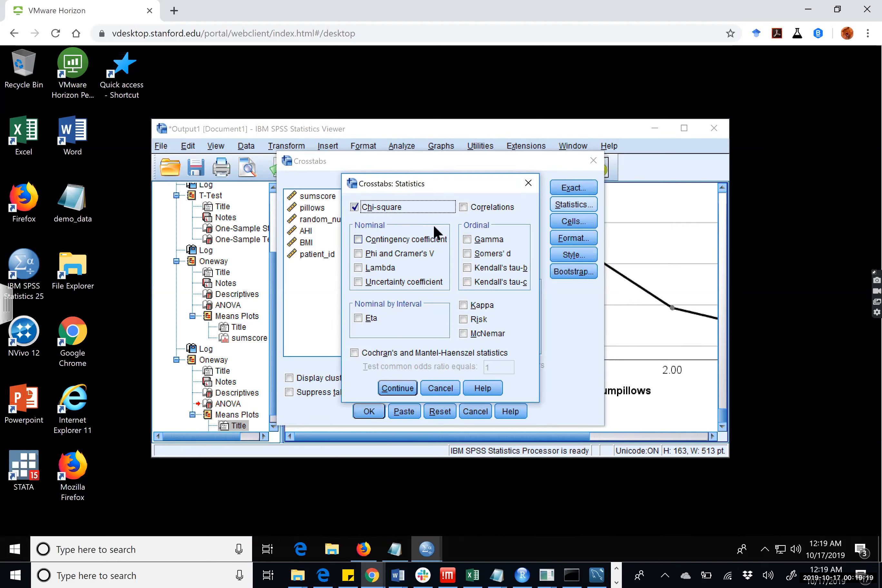
pyautogui.click(396, 386)
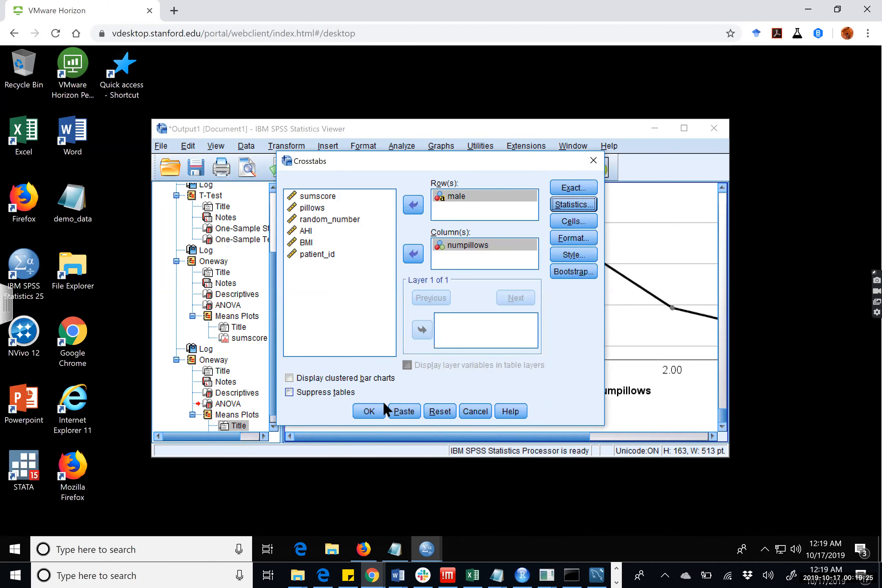
# Run the male by numpillows crosstabulation and review its case summary, count table and chi-square tests.
pyautogui.click(371, 406)
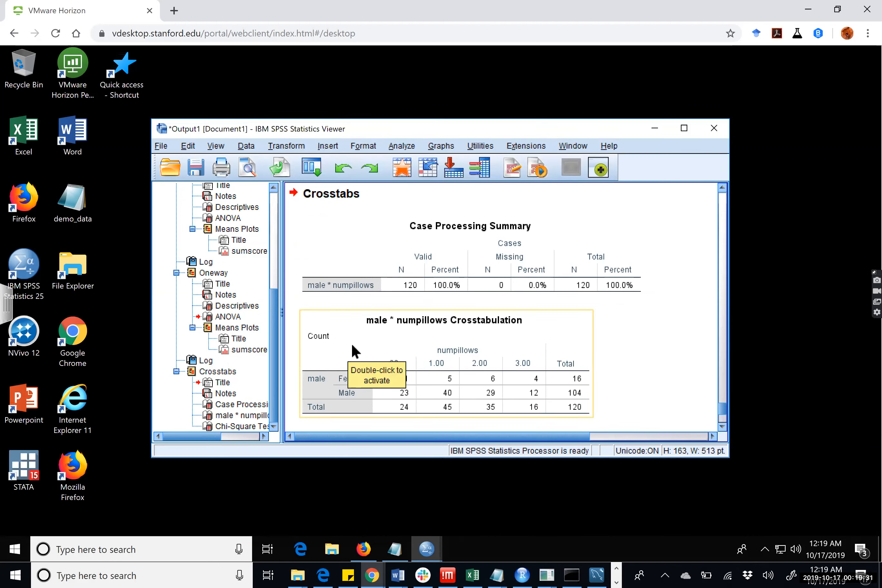
pyautogui.click(349, 252)
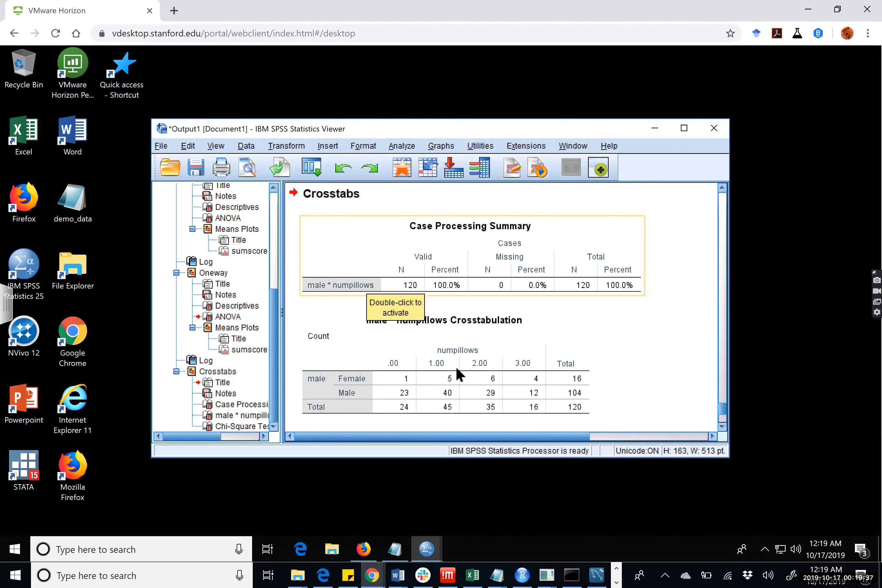
pyautogui.click(454, 376)
pyautogui.scroll(1, 456, 364)
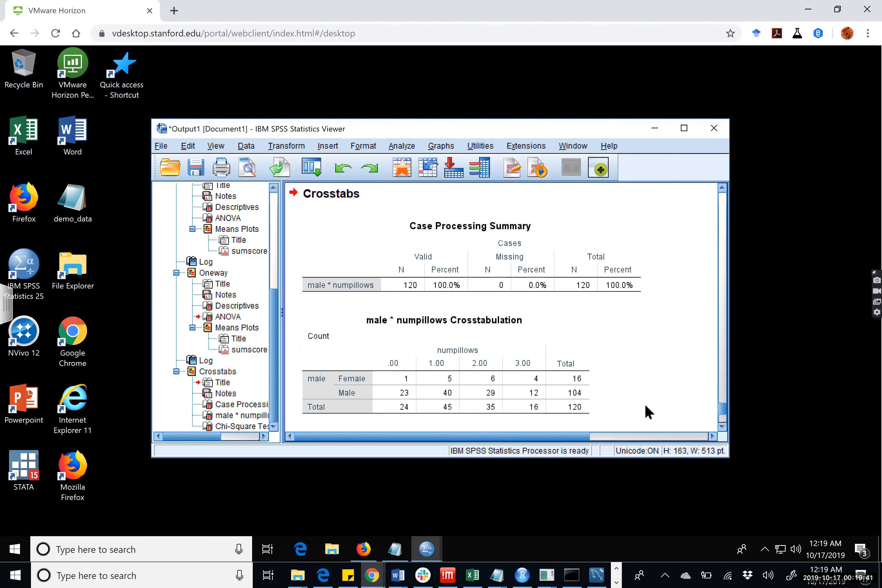
pyautogui.click(439, 384)
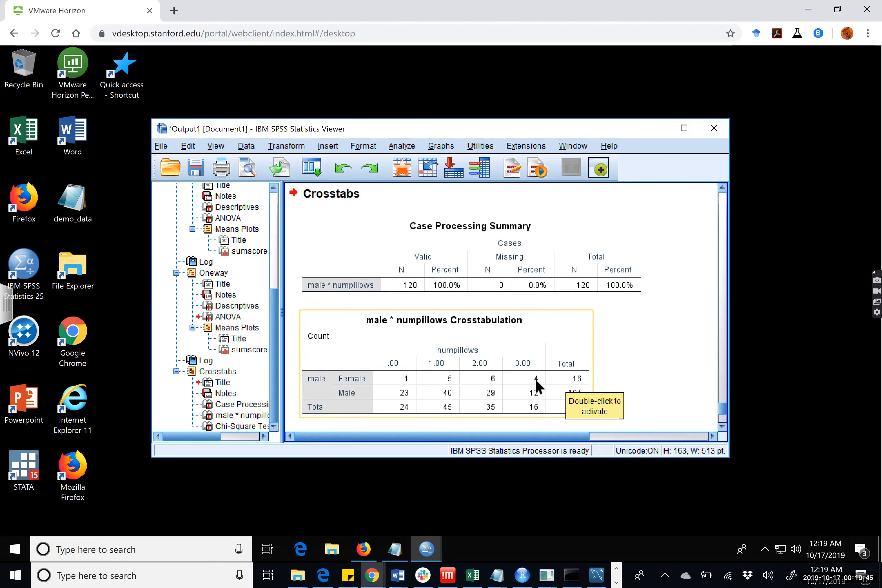
pyautogui.click(657, 377)
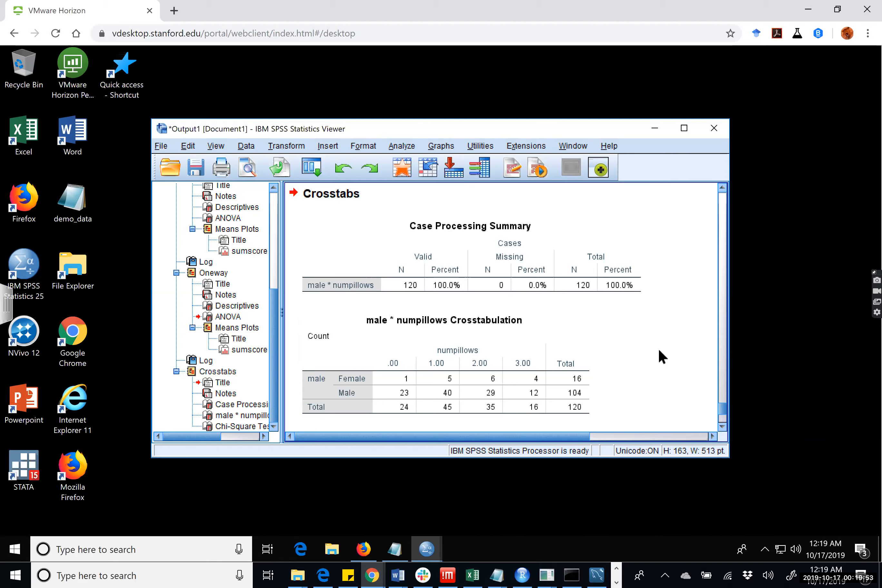
pyautogui.scroll(-2, 658, 349)
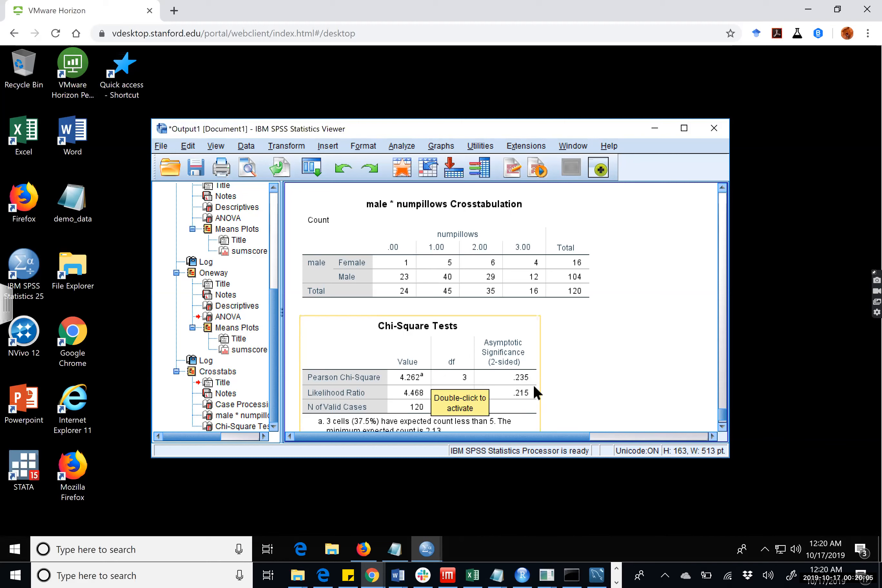
pyautogui.scroll(-2, 540, 357)
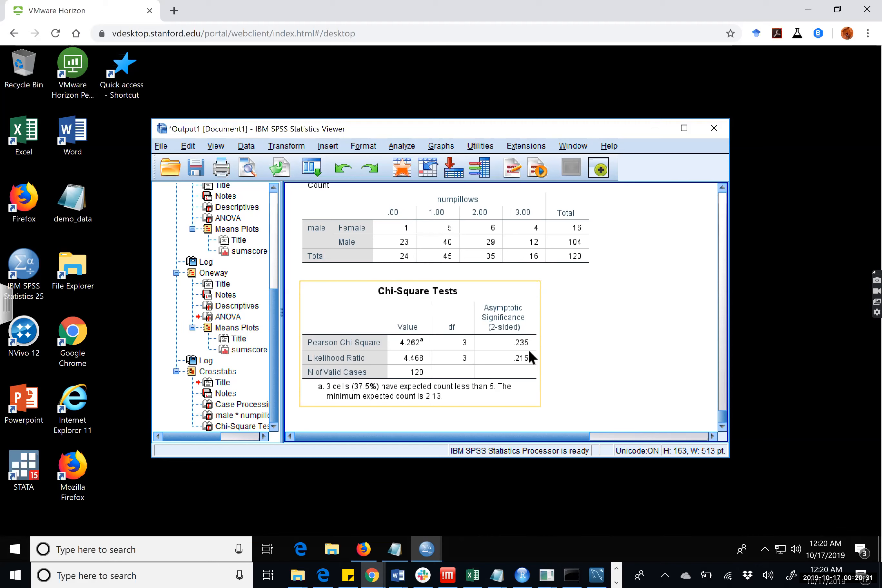
pyautogui.click(578, 372)
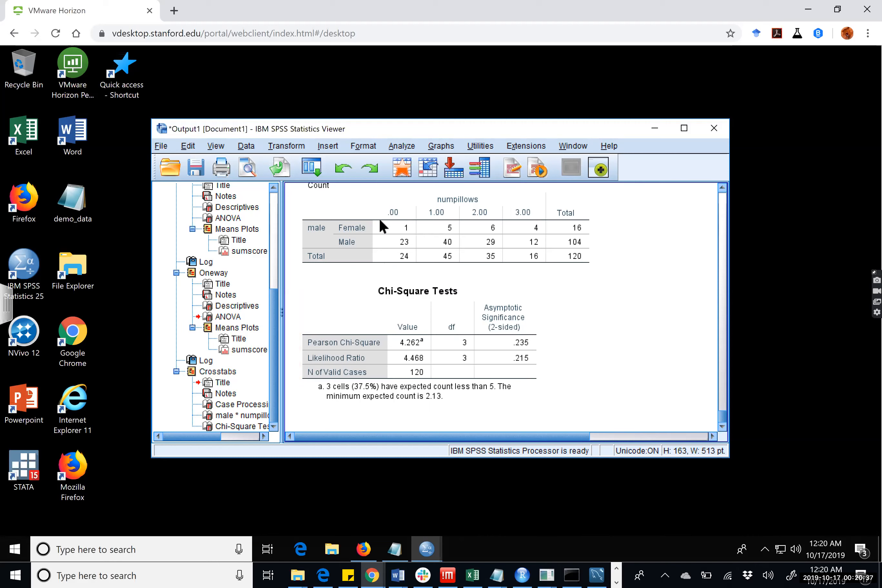
# Set up a linear regression with AHI as the dependent variable and sumscore as the independent variable.
pyautogui.click(409, 146)
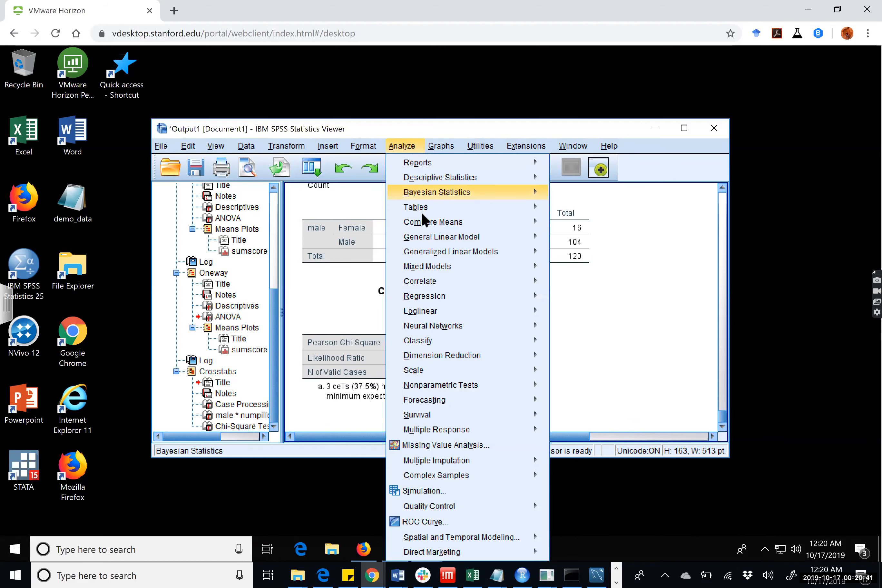
pyautogui.moveTo(460, 298)
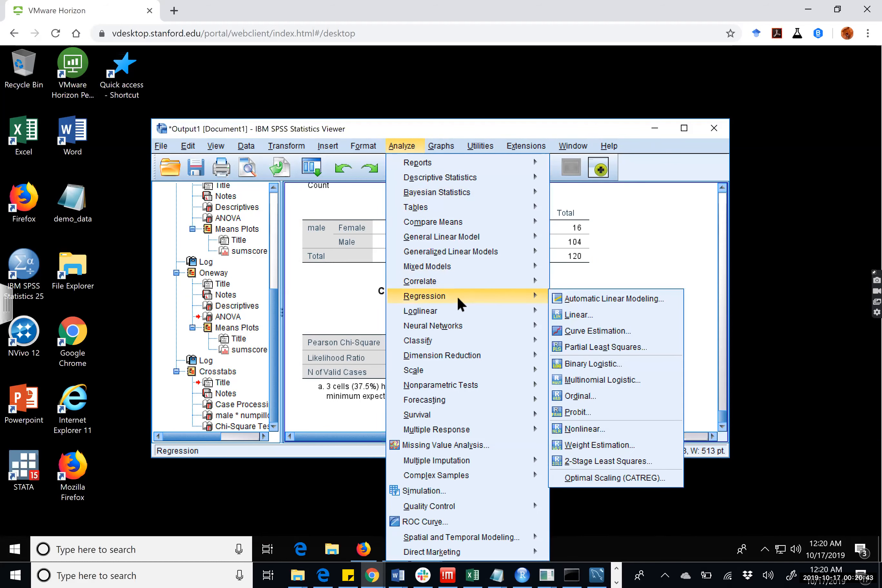
pyautogui.click(578, 314)
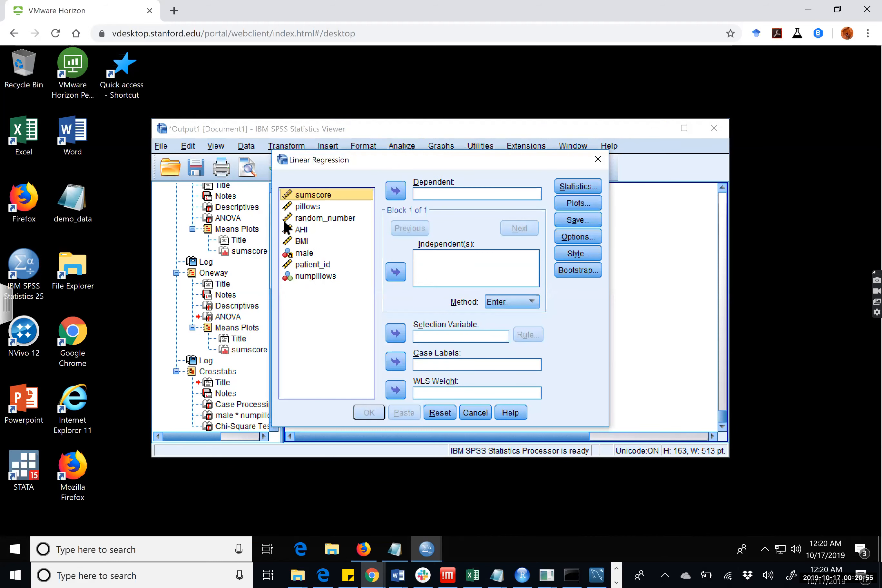
pyautogui.click(287, 206)
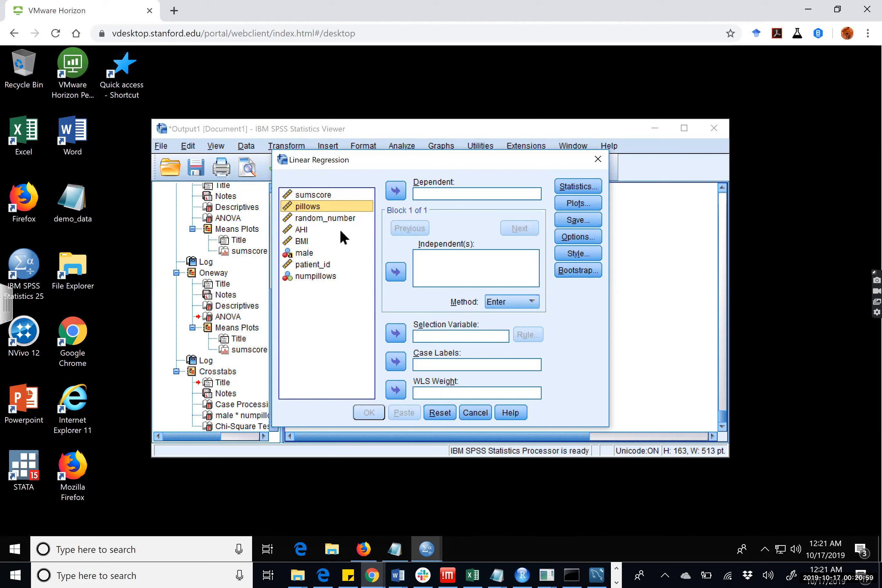
pyautogui.click(320, 230)
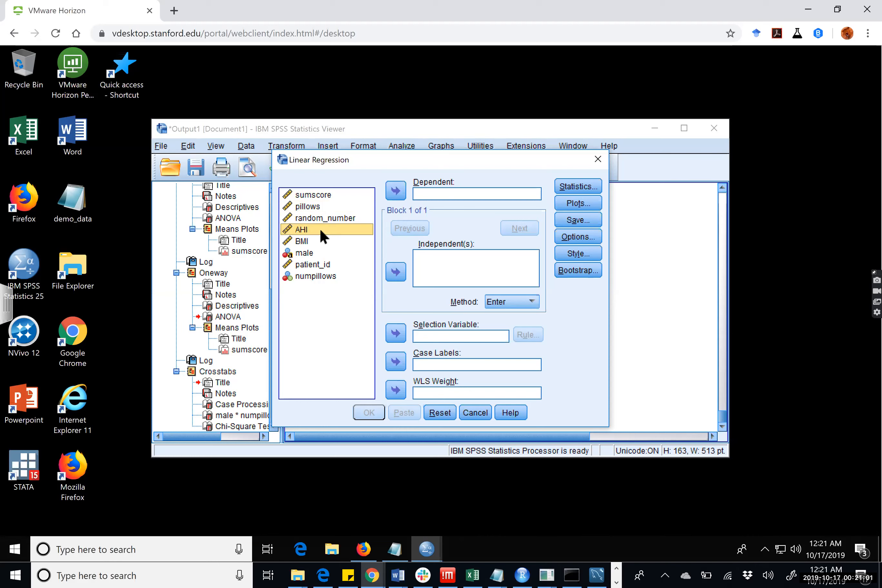
pyautogui.click(394, 189)
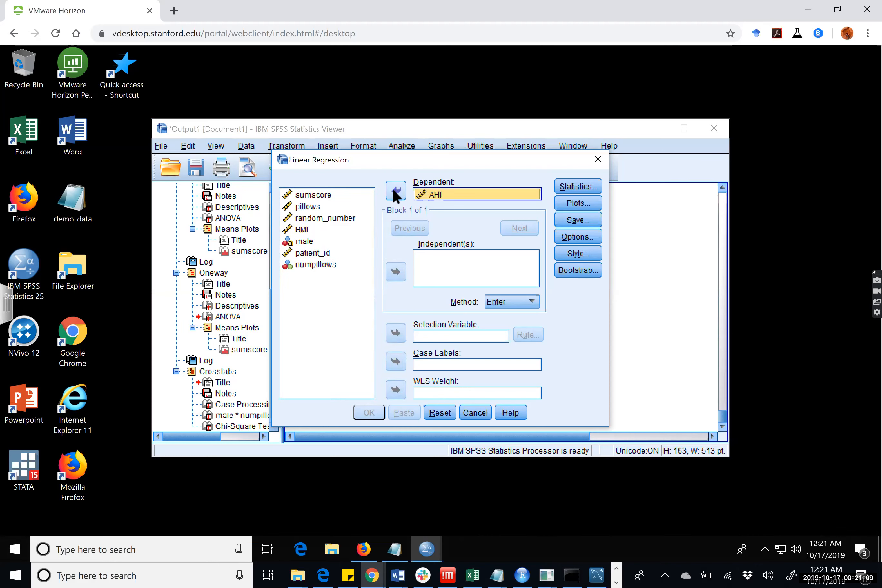
pyautogui.click(313, 194)
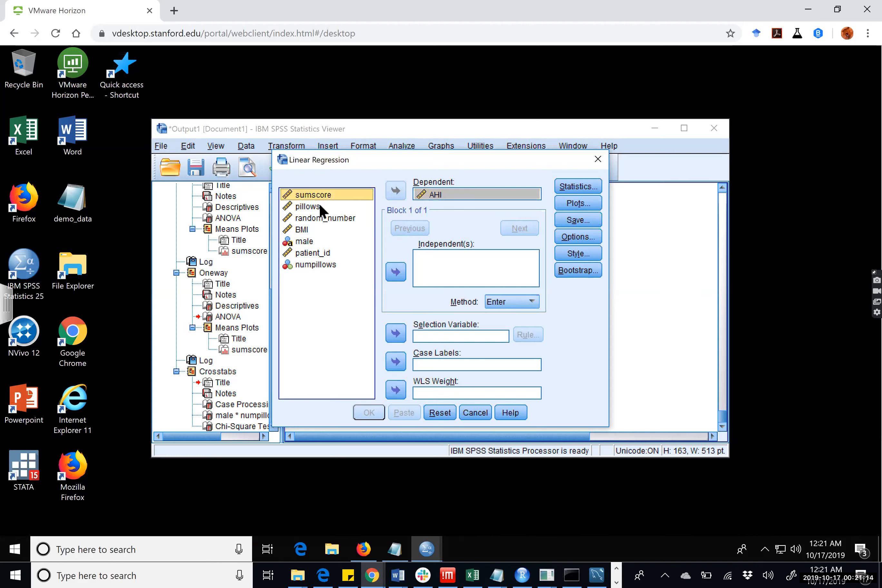
pyautogui.click(395, 264)
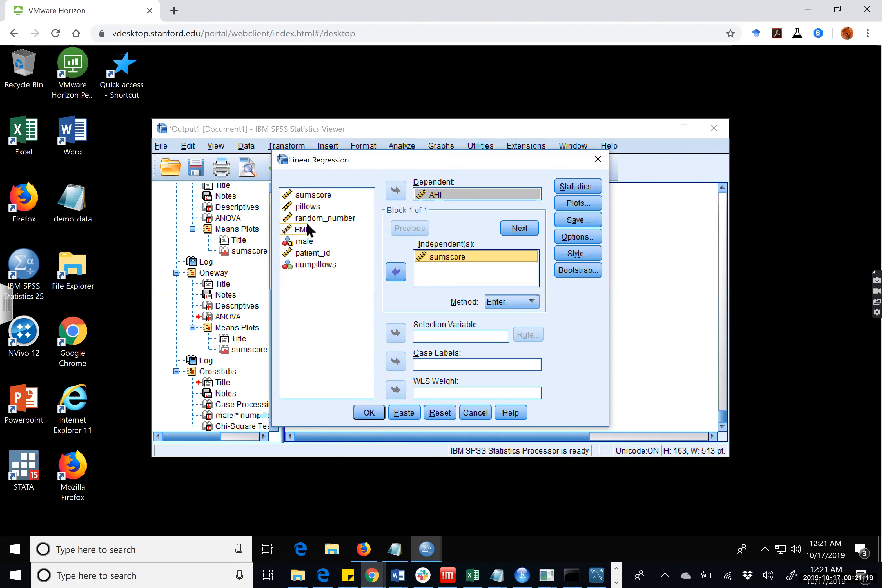
# Add 95% confidence intervals and R squared change to the regression statistics, and run the analysis.
pyautogui.click(571, 185)
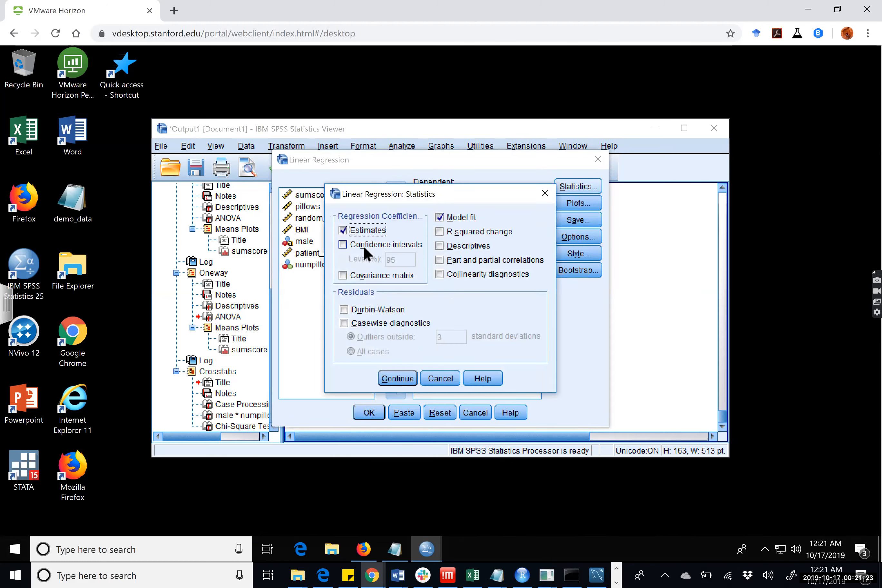
pyautogui.click(362, 241)
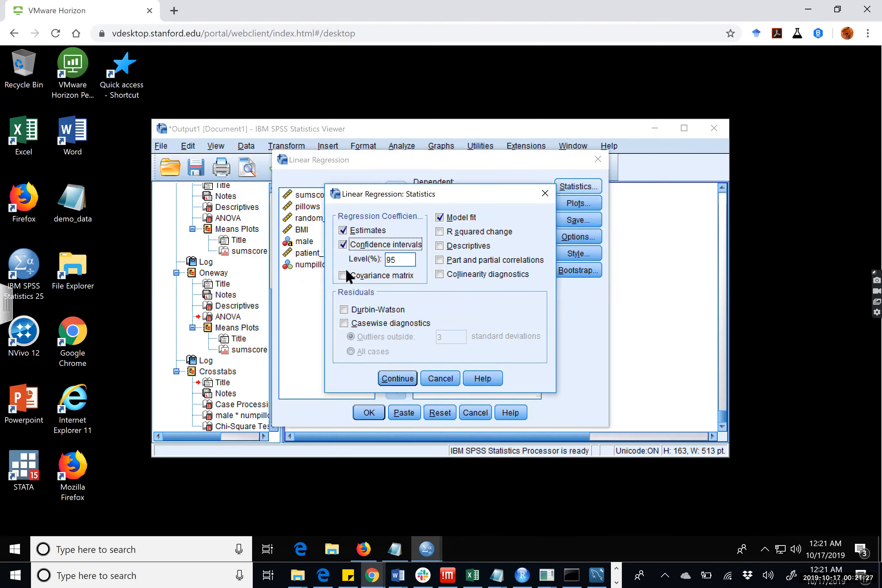
pyautogui.click(439, 232)
pyautogui.click(396, 379)
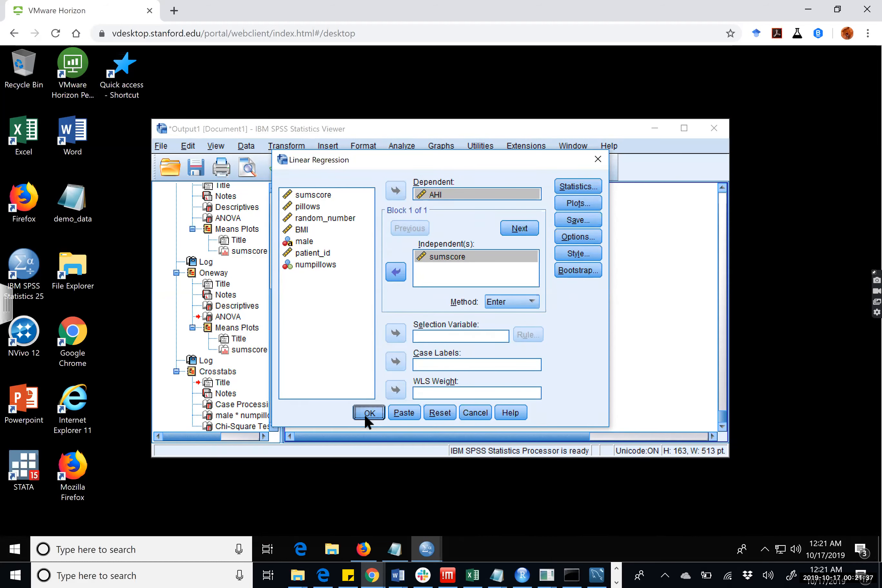
pyautogui.click(364, 413)
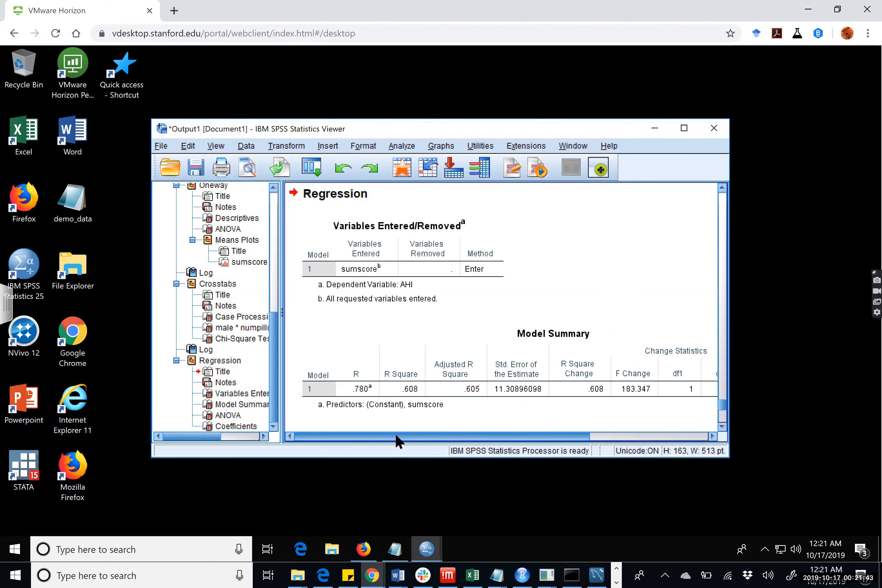
# Review the Regression output from the Coefficients and ANOVA tables back up to its syntax log.
pyautogui.click(426, 431)
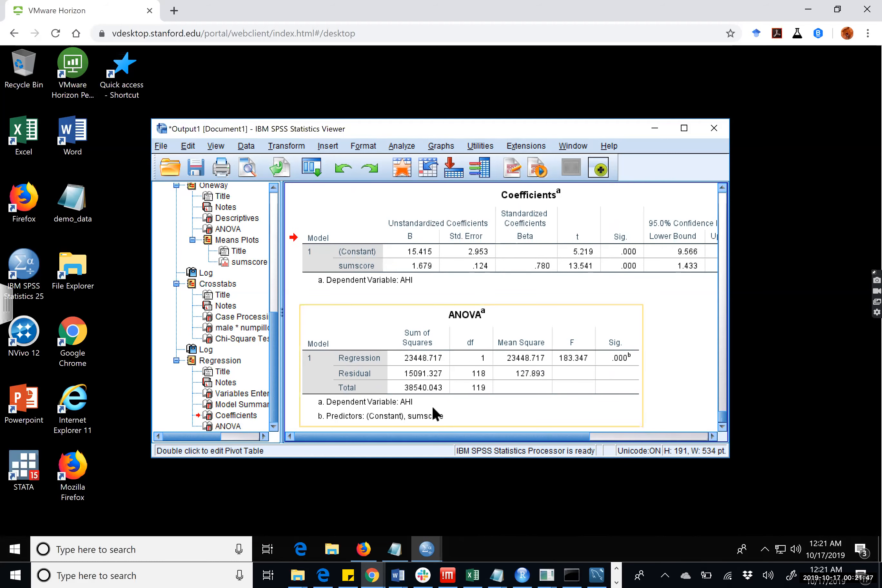
pyautogui.scroll(5, 452, 394)
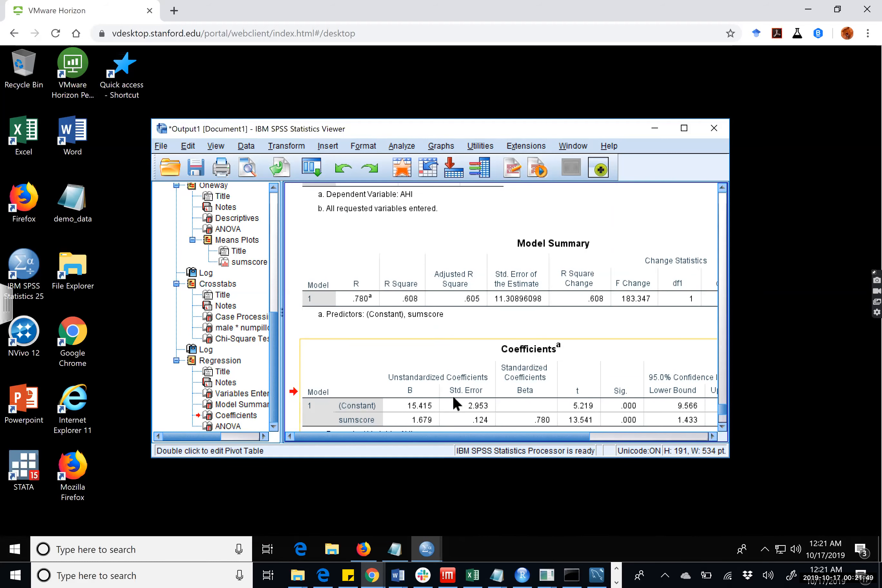
pyautogui.scroll(-2, 452, 397)
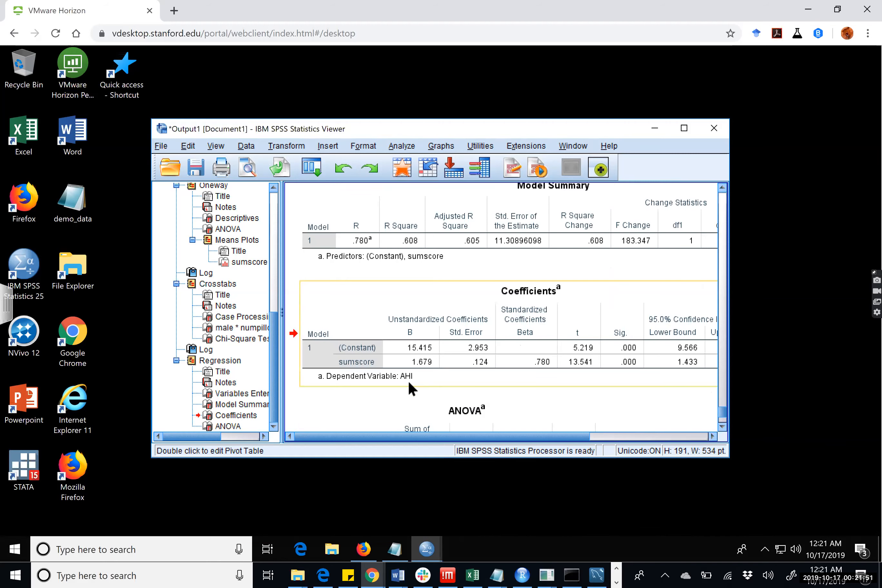
pyautogui.scroll(2, 407, 380)
pyautogui.scroll(5, 410, 377)
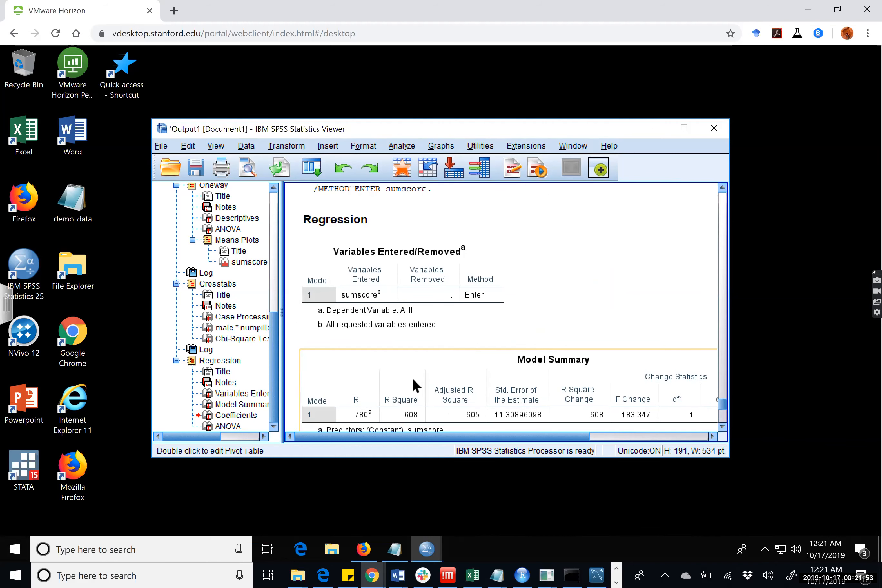
pyautogui.click(413, 246)
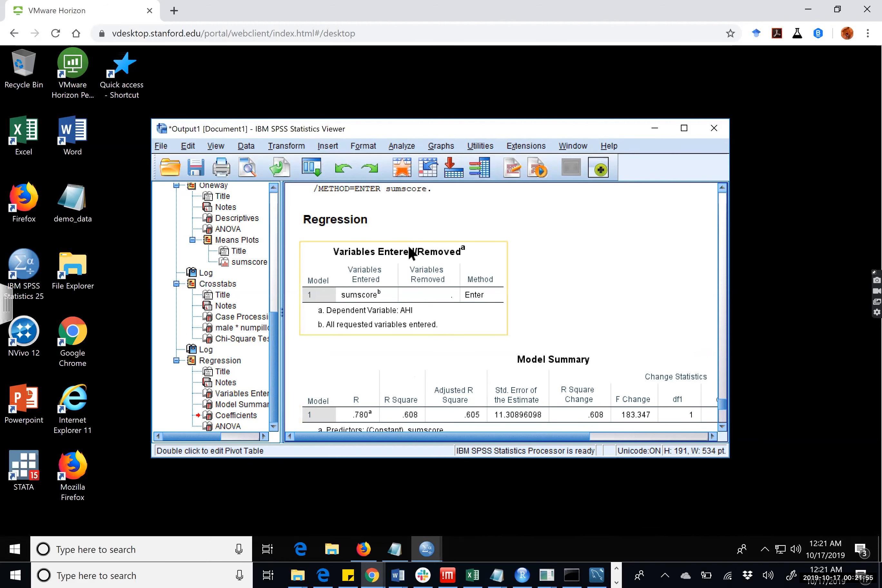
pyautogui.scroll(4, 414, 265)
pyautogui.click(428, 277)
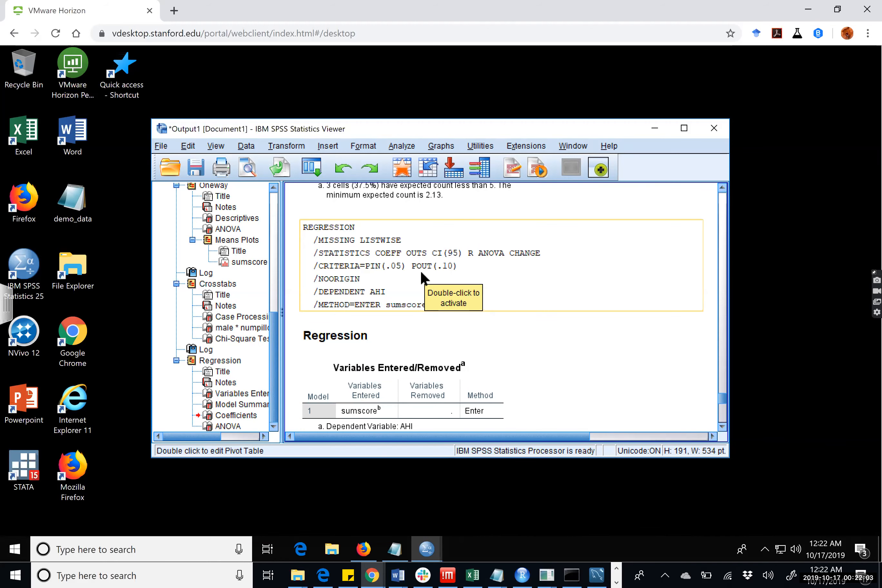
# Examine the full width of the regression's Model Summary table, including the R square and change statistics.
pyautogui.scroll(-1, 421, 277)
pyautogui.scroll(-2, 427, 290)
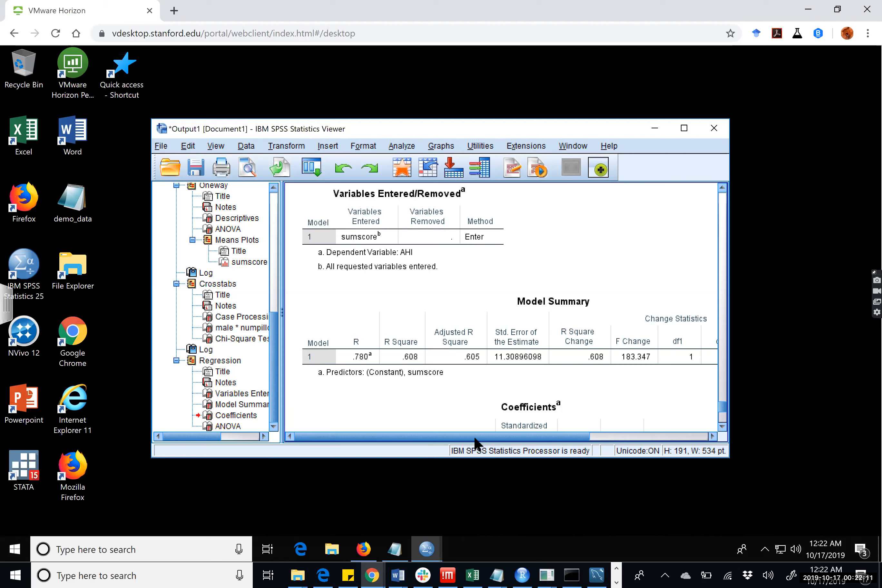
pyautogui.moveTo(436, 438); pyautogui.dragTo(408, 434)
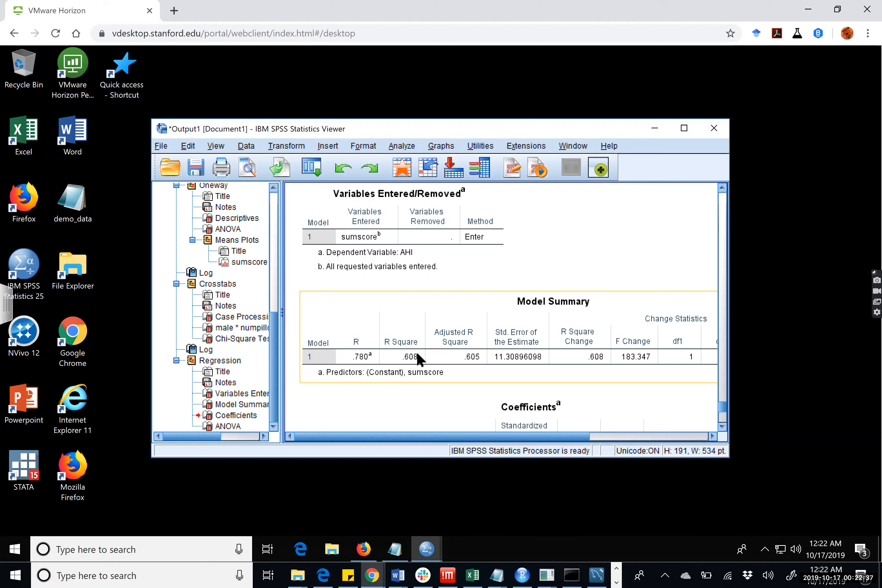
pyautogui.click(466, 414)
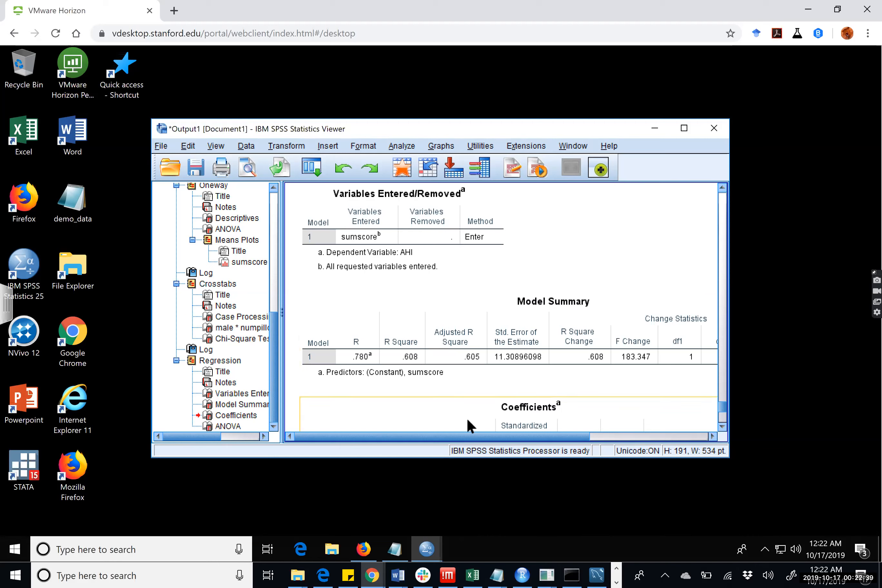
pyautogui.moveTo(475, 436); pyautogui.dragTo(614, 439)
pyautogui.click(623, 377)
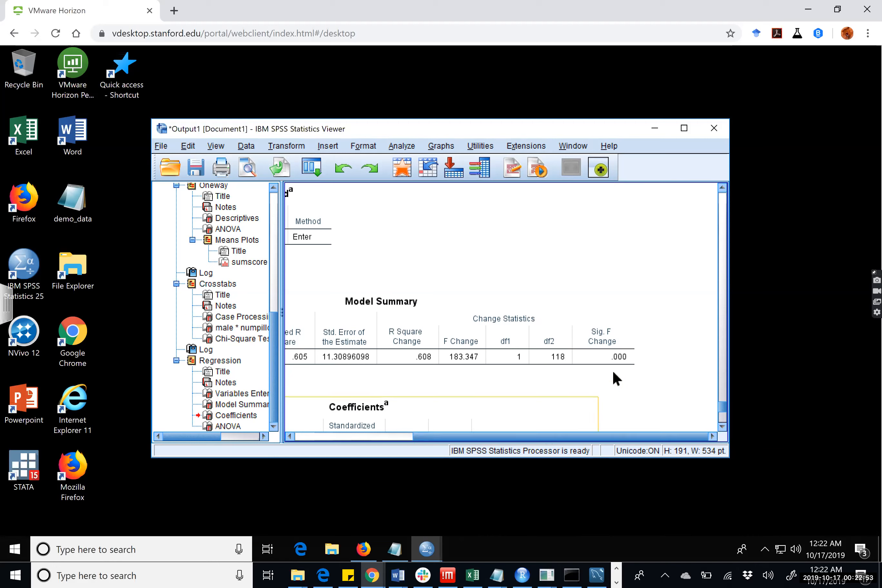
pyautogui.moveTo(559, 436); pyautogui.dragTo(517, 438)
pyautogui.hscroll(-3, 397, 413)
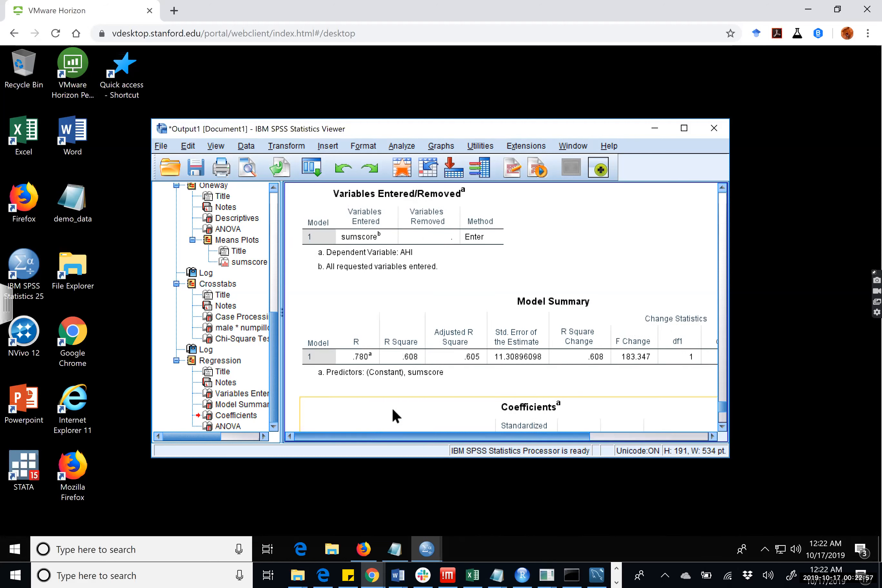
# Examine the regression's Coefficients table across to its confidence interval bounds, and continue to the ANOVA table.
pyautogui.scroll(-3, 440, 383)
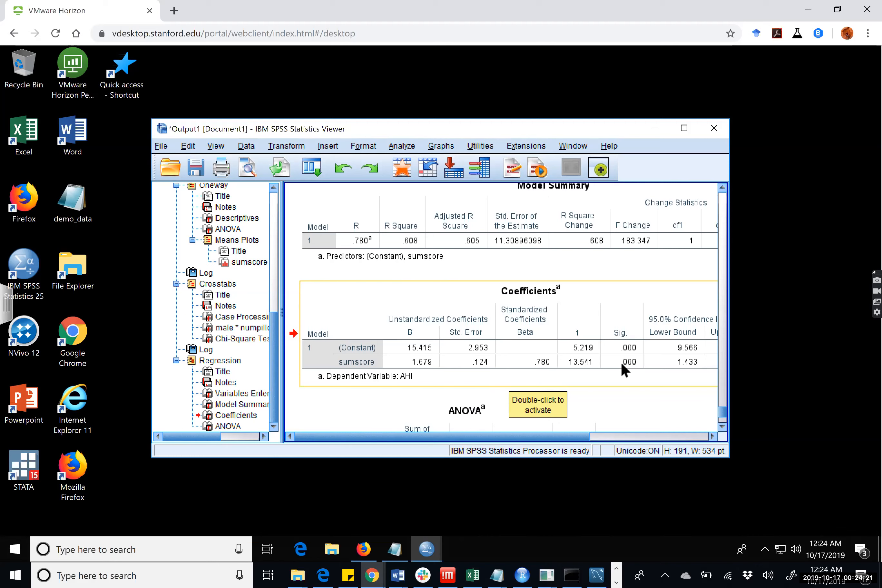
pyautogui.click(575, 421)
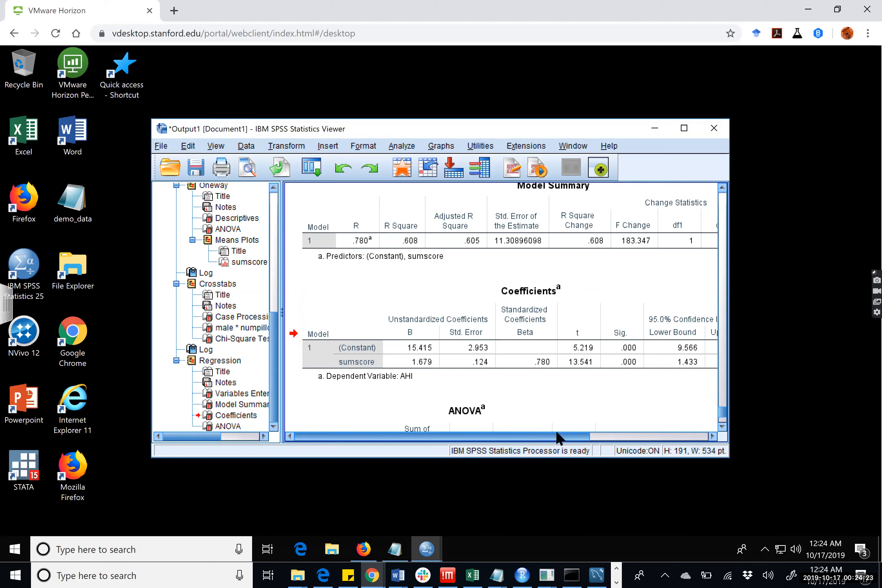
pyautogui.moveTo(568, 435); pyautogui.dragTo(659, 437)
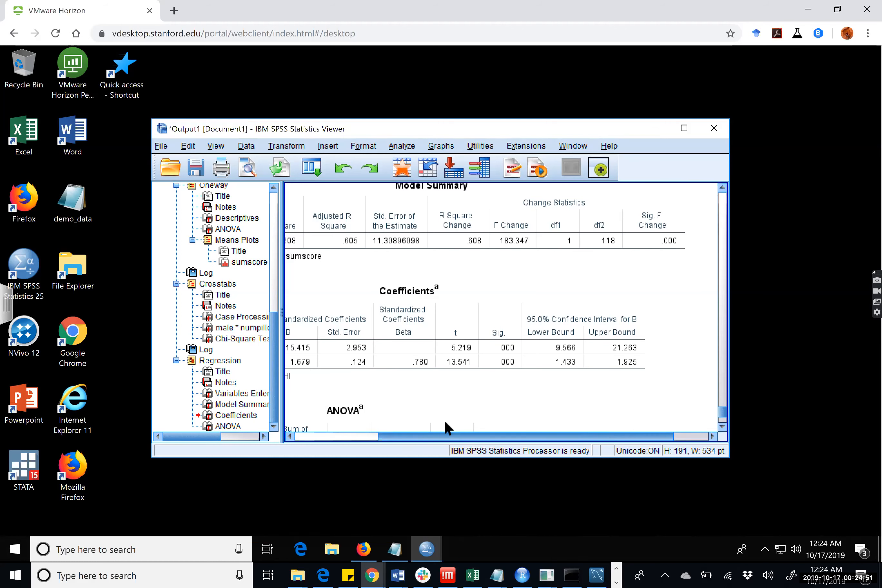
pyautogui.hscroll(-3, 418, 417)
pyautogui.scroll(-3, 414, 395)
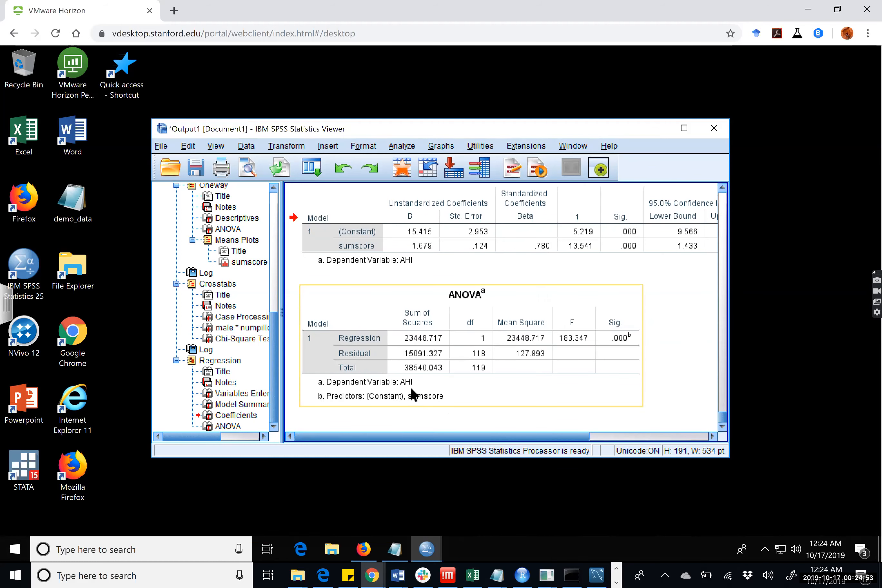
pyautogui.click(391, 150)
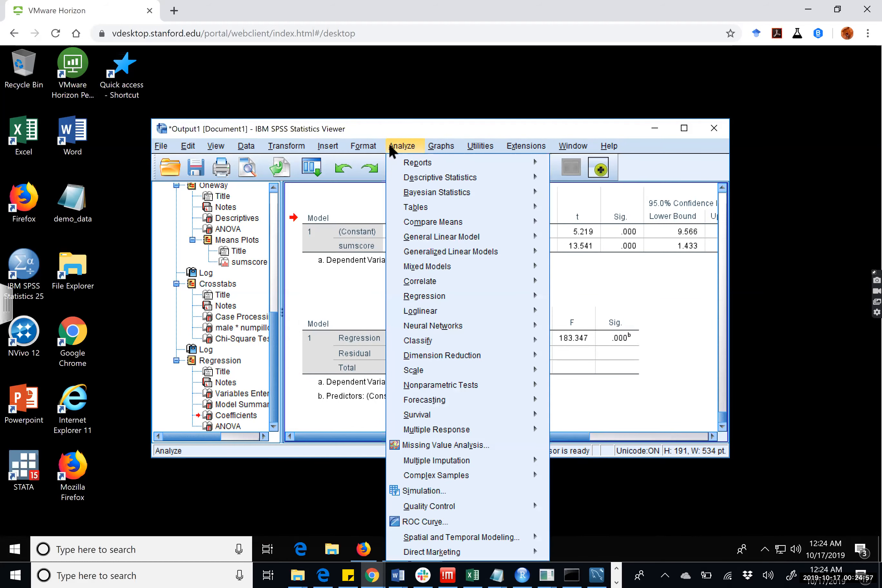
pyautogui.moveTo(379, 148)
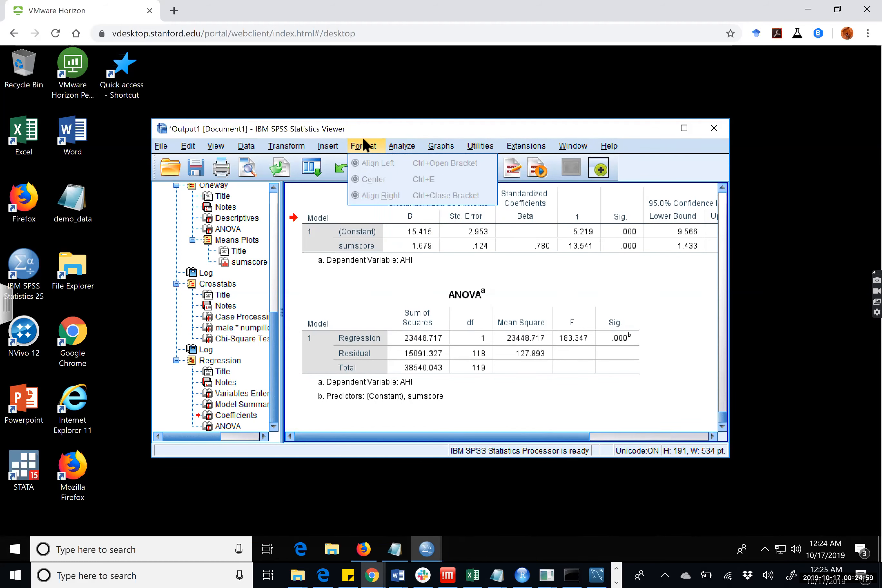
pyautogui.moveTo(457, 310)
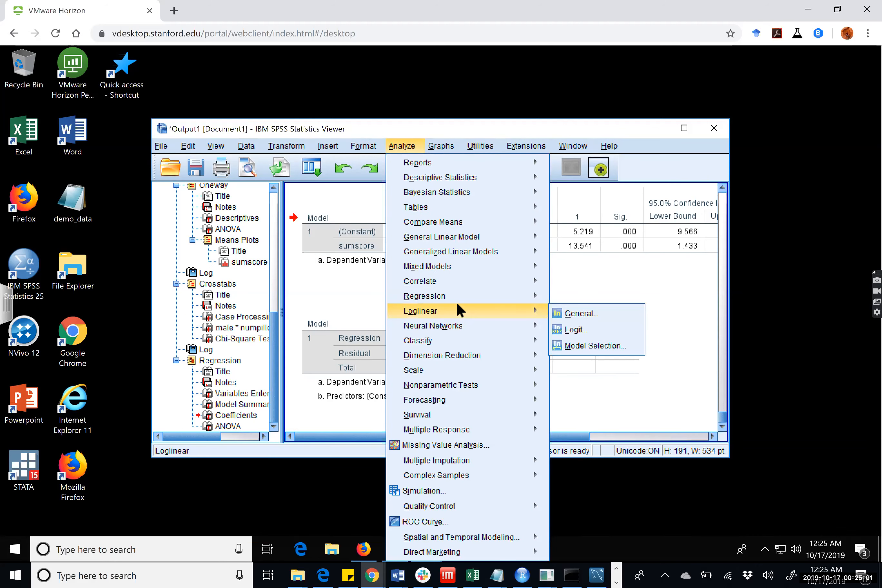
pyautogui.moveTo(451, 291)
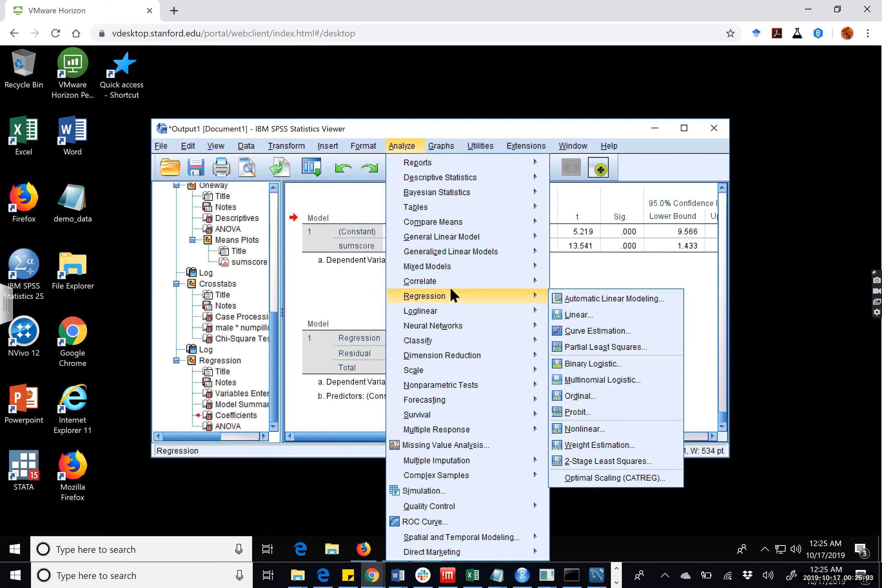
pyautogui.moveTo(502, 314)
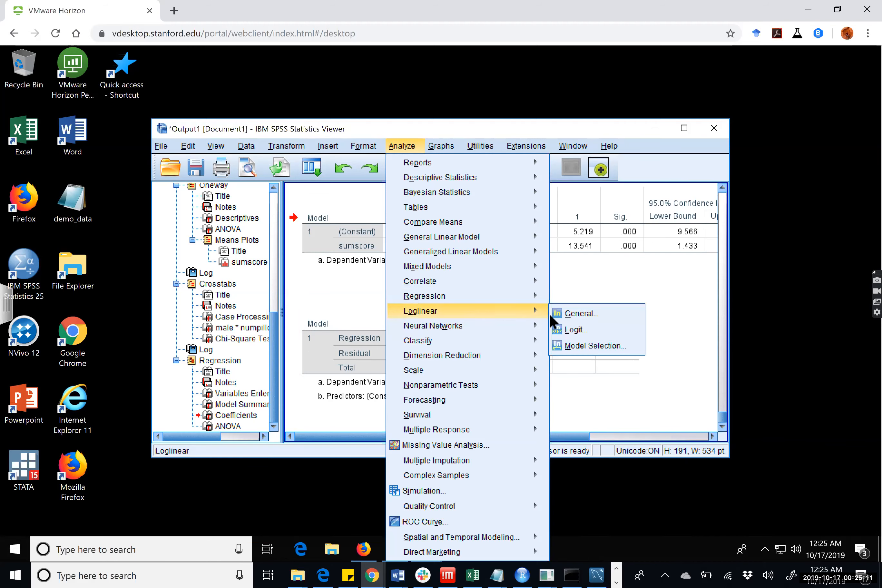
pyautogui.click(566, 326)
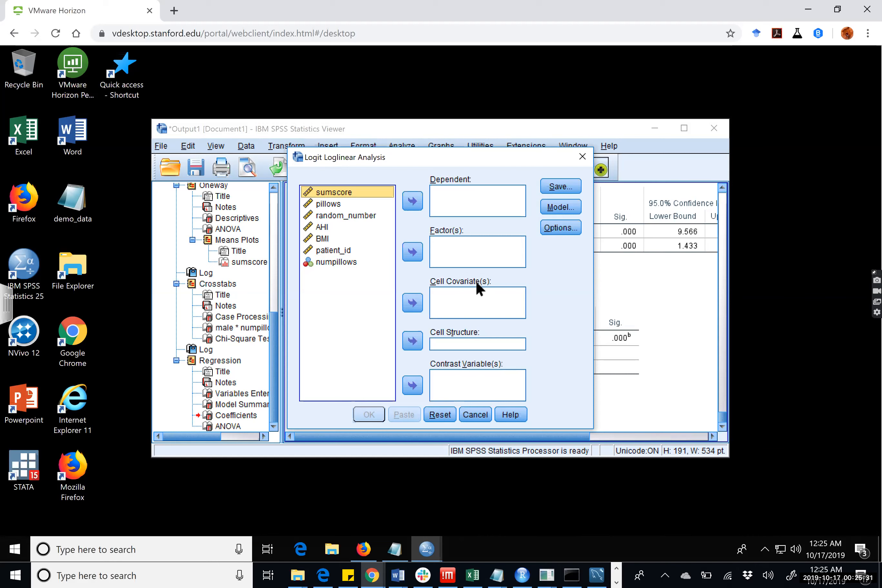
pyautogui.click(352, 263)
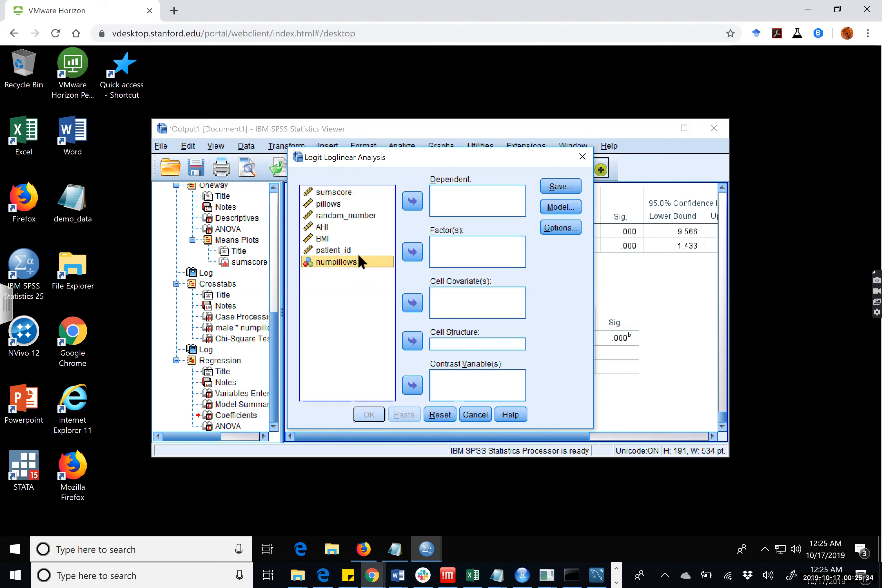
pyautogui.click(404, 204)
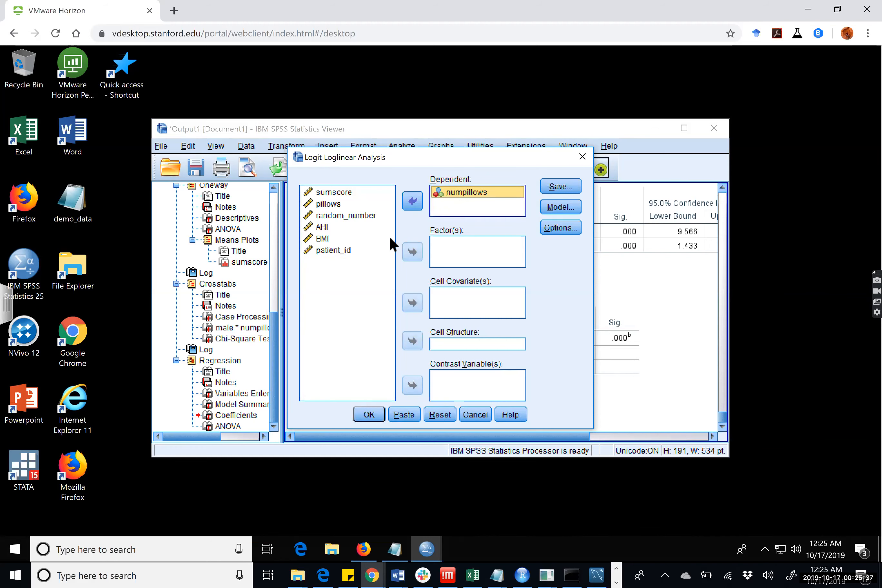
pyautogui.click(324, 203)
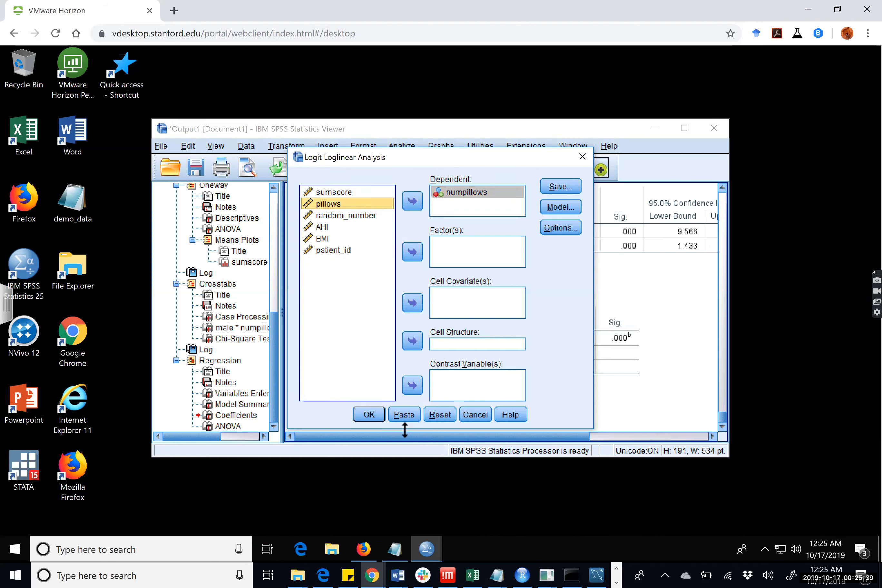
pyautogui.click(471, 414)
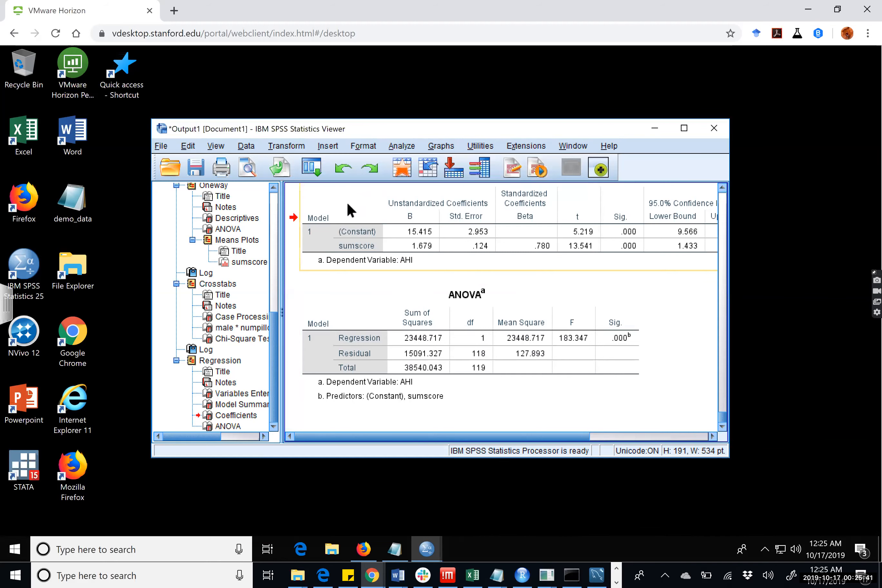
pyautogui.click(440, 146)
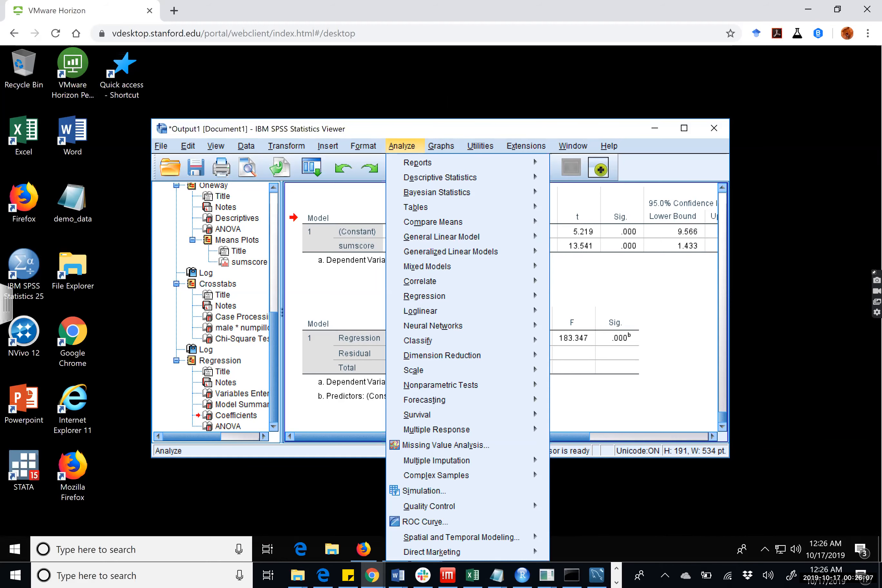
pyautogui.press('Escape')
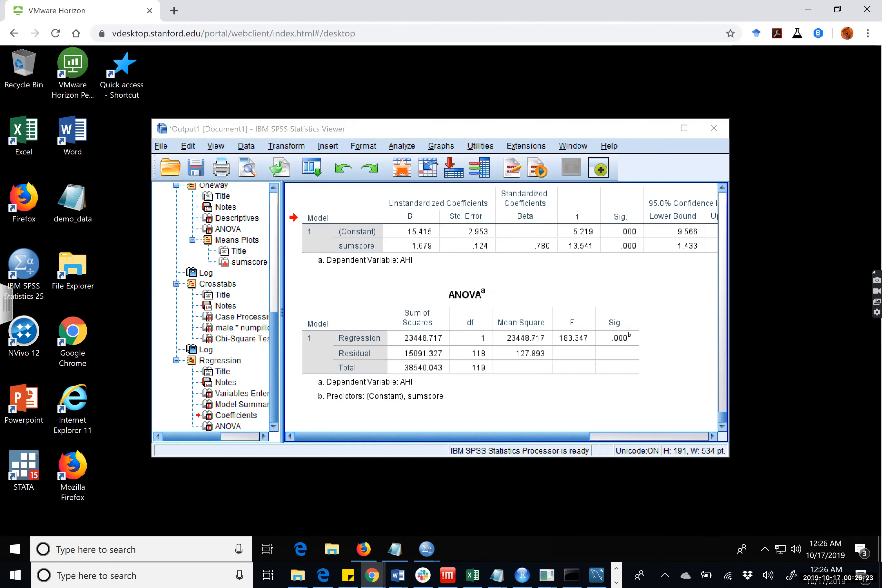
pyautogui.click(248, 147)
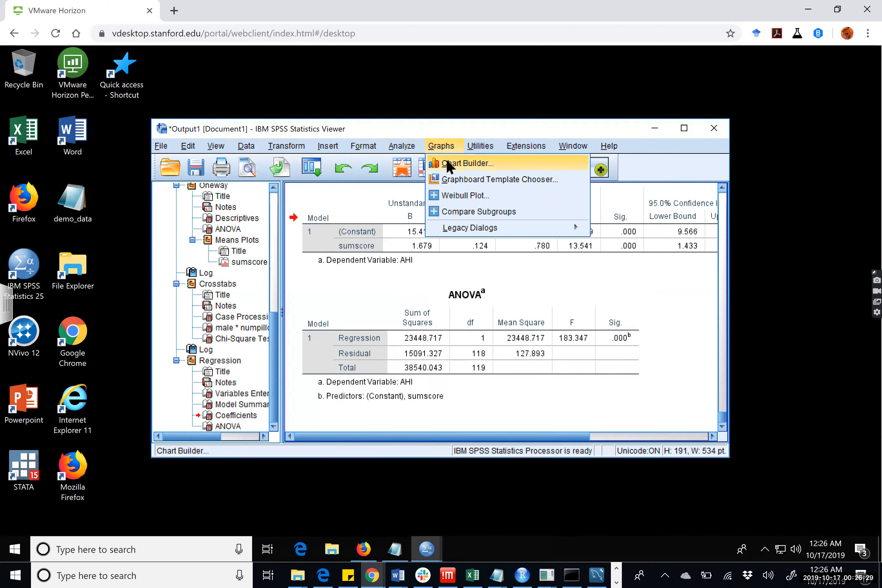
pyautogui.click(448, 163)
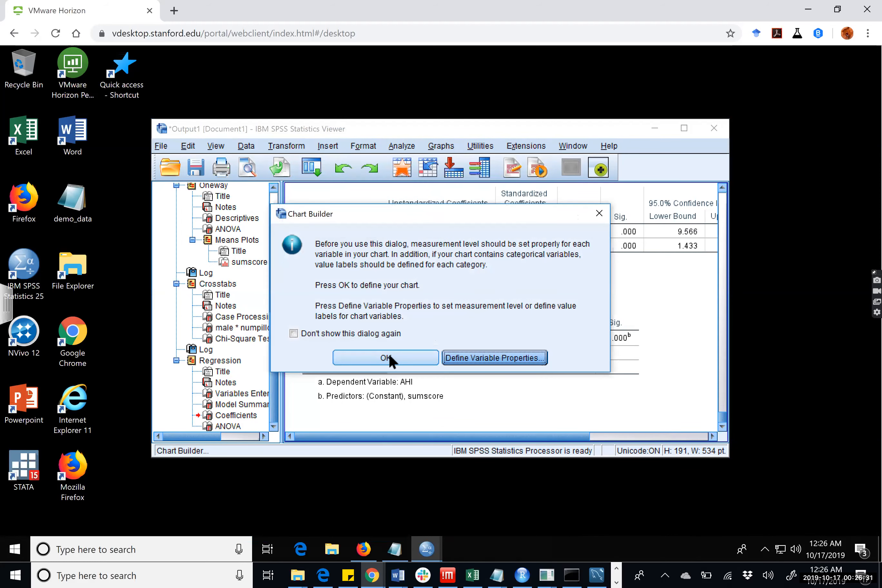
pyautogui.click(599, 213)
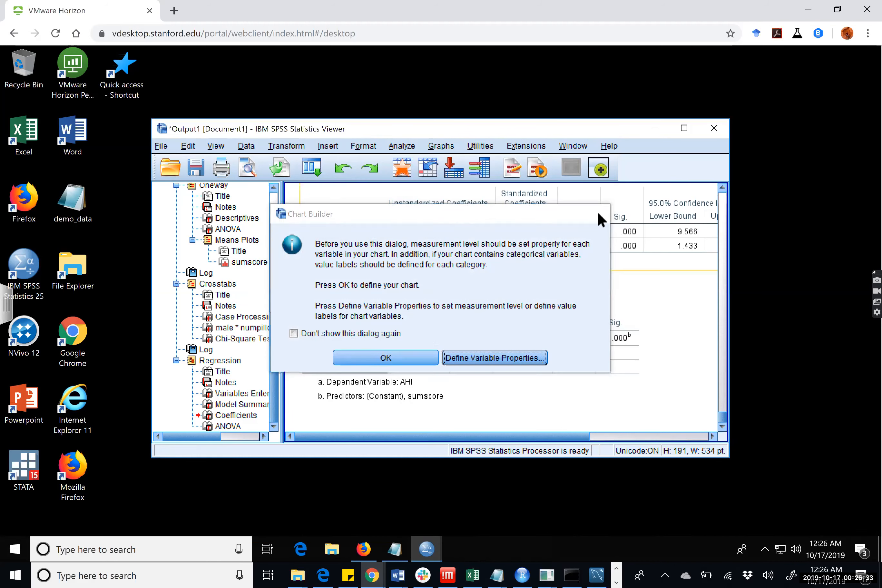